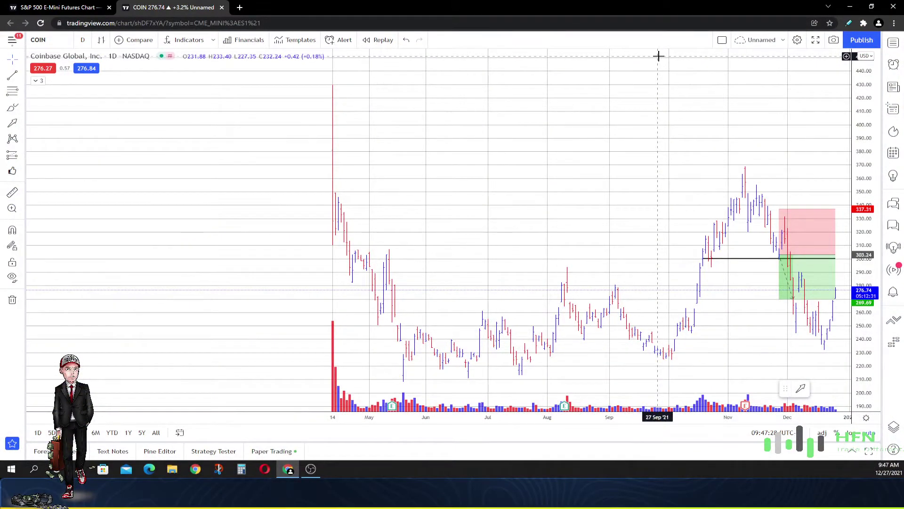
Shift the Coinbase chart to show later dates beside the long-position box
{"action": "left_click_drag", "start_coordinate": [742, 71], "coordinate": [651, 115]}
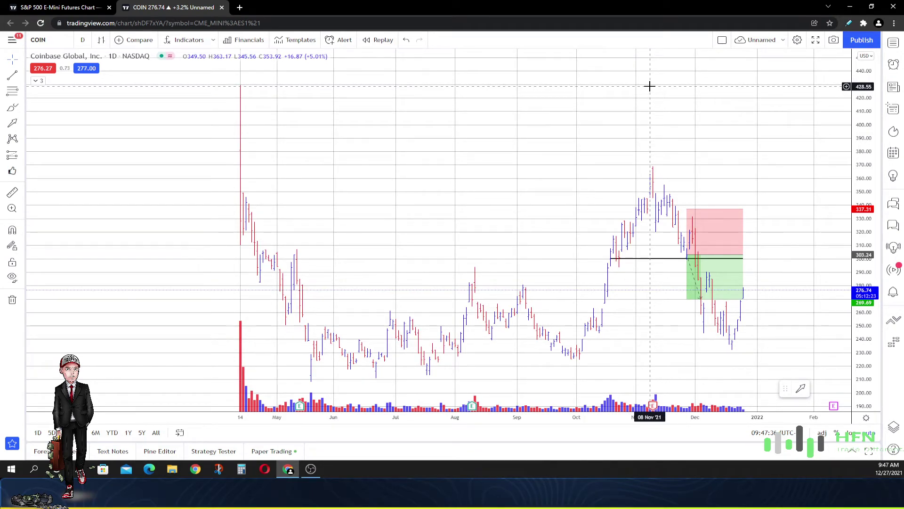
{"action": "scroll", "coordinate": [650, 86], "scroll_direction": "up", "scroll_amount": 3}
{"action": "scroll", "coordinate": [657, 141], "scroll_direction": "up", "scroll_amount": 2}
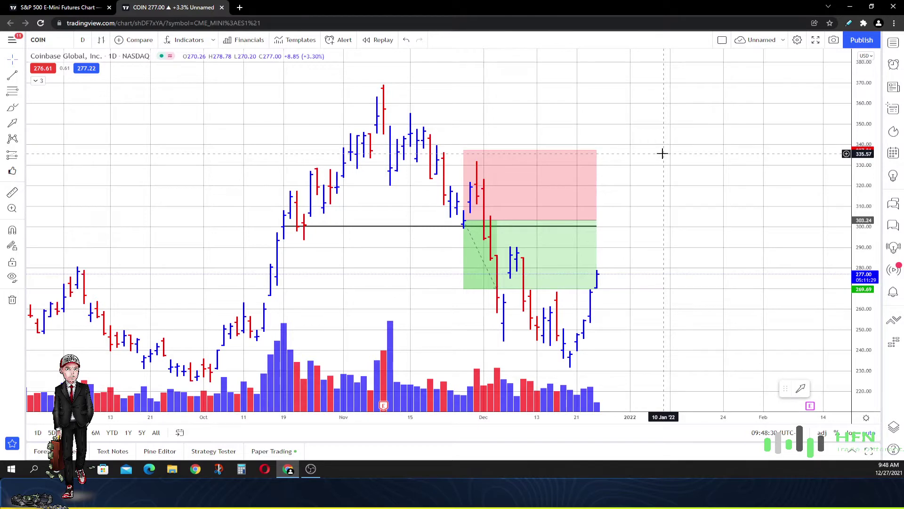
{"action": "scroll", "coordinate": [751, 60], "scroll_direction": "down", "scroll_amount": 2}
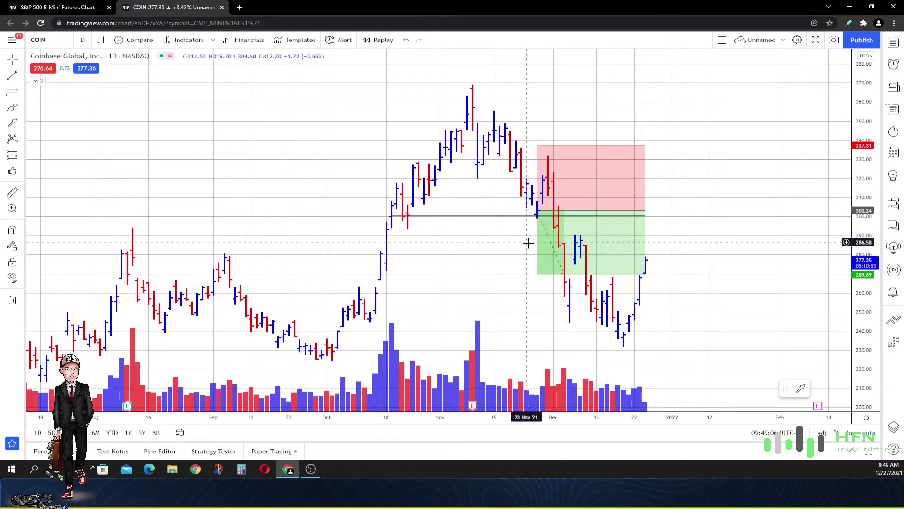
{"action": "mouse_move", "coordinate": [537, 233]}
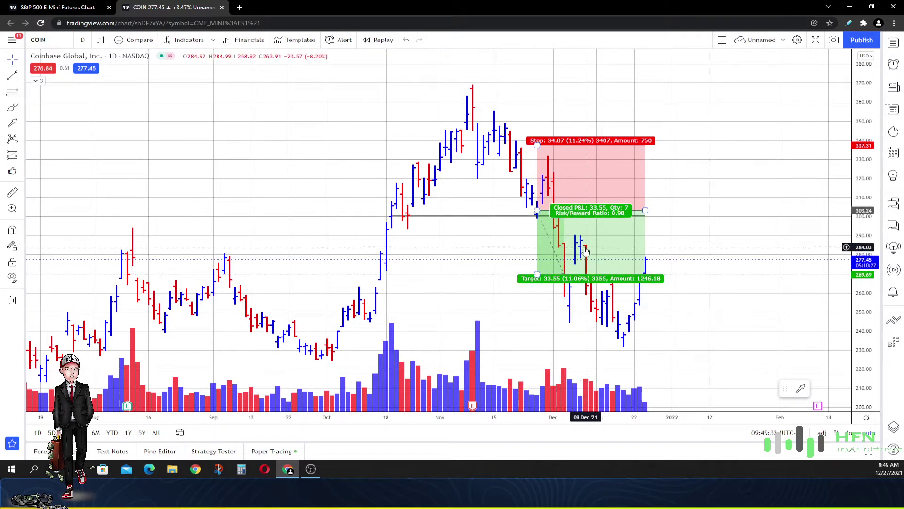
Try the target at the December low, undo it, and reselect the long-position box
{"action": "left_click_drag", "start_coordinate": [537, 274], "coordinate": [597, 350]}
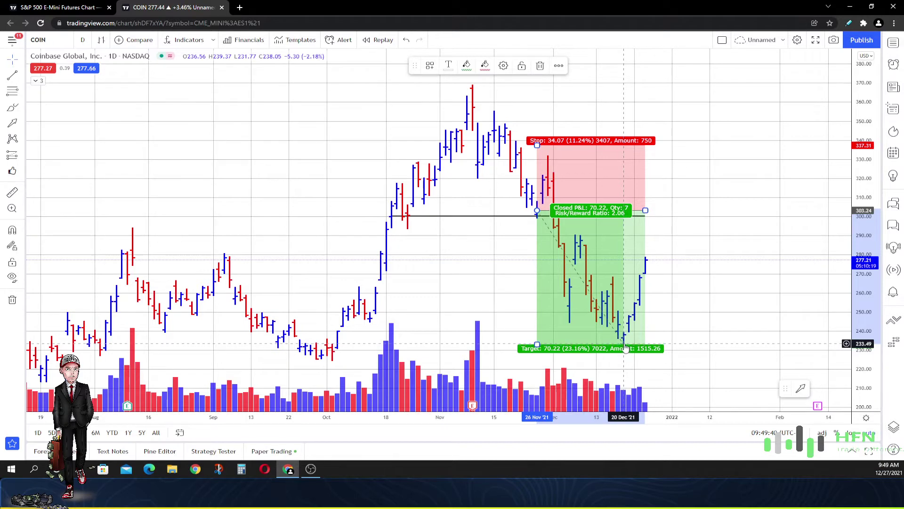
{"action": "scroll", "coordinate": [625, 350], "scroll_direction": "up", "scroll_amount": 2}
{"action": "scroll", "coordinate": [624, 348], "scroll_direction": "down", "scroll_amount": 2}
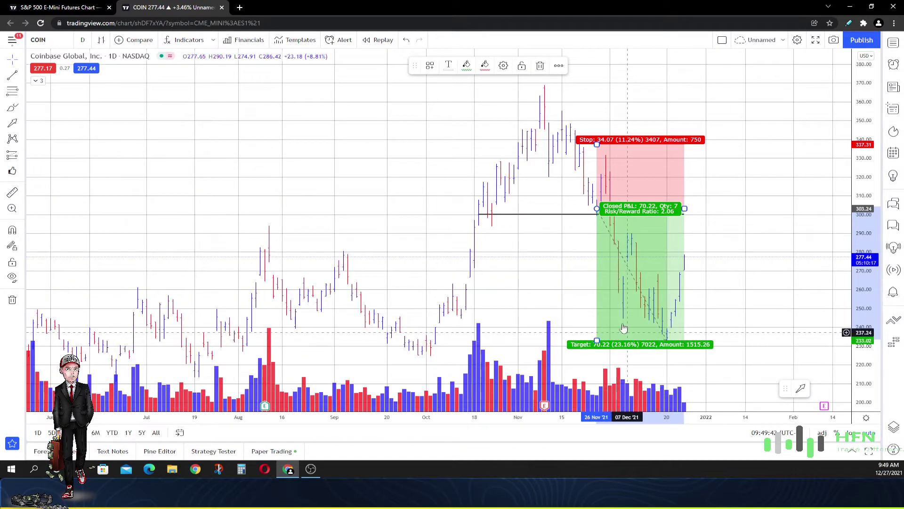
{"action": "left_click", "coordinate": [407, 40]}
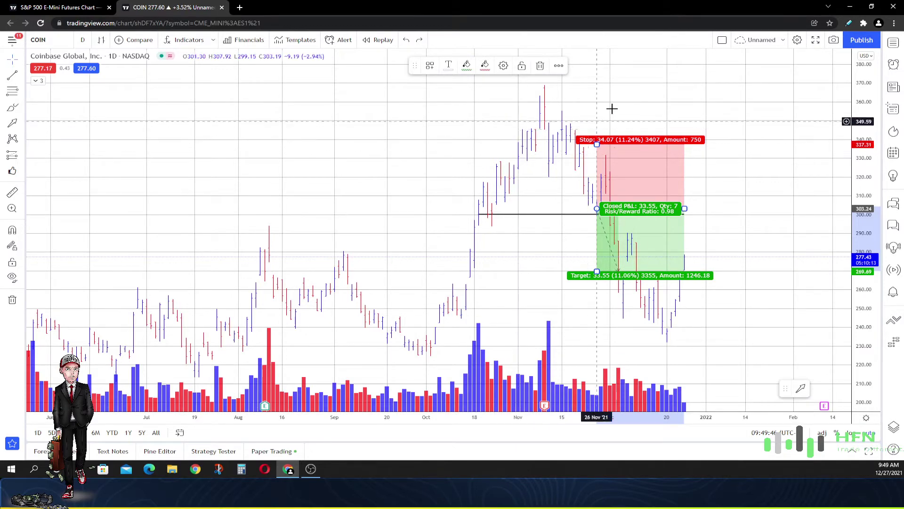
{"action": "left_click", "coordinate": [702, 82]}
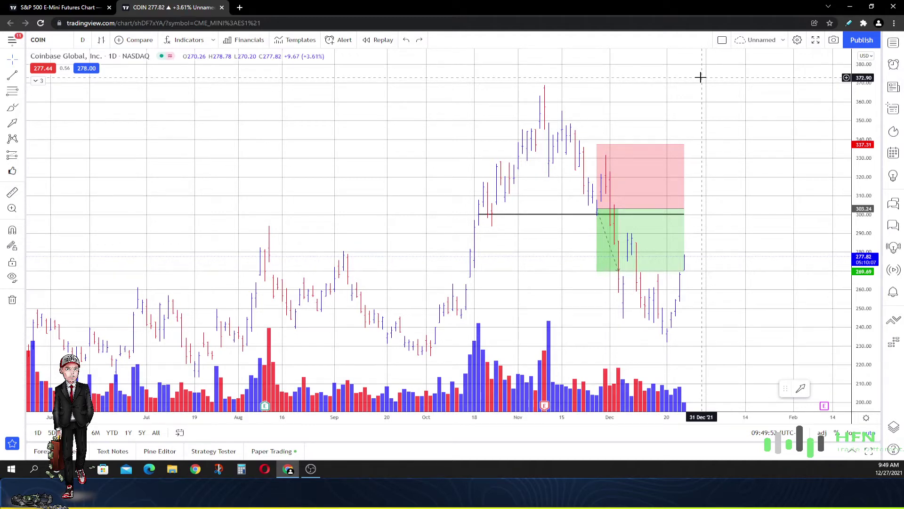
{"action": "left_click", "coordinate": [634, 236]}
{"action": "left_click", "coordinate": [542, 67]}
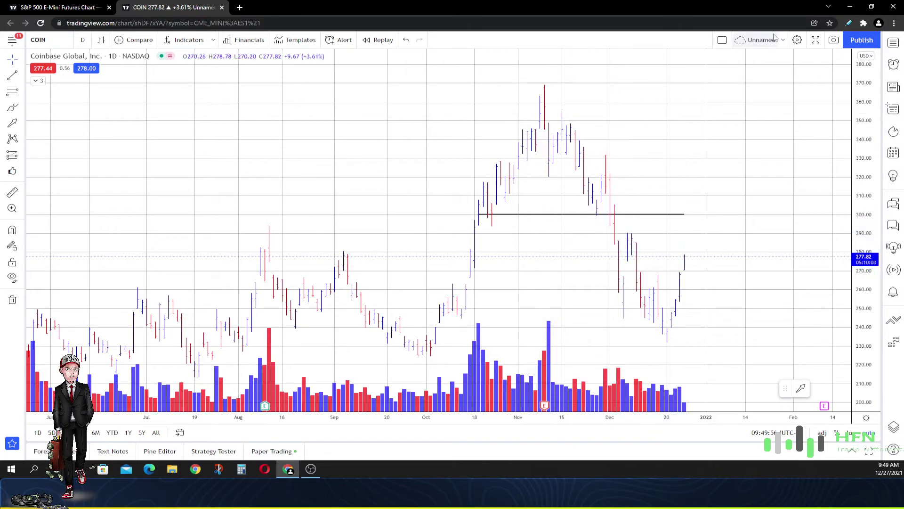
{"action": "scroll", "coordinate": [746, 103], "scroll_direction": "down", "scroll_amount": 3}
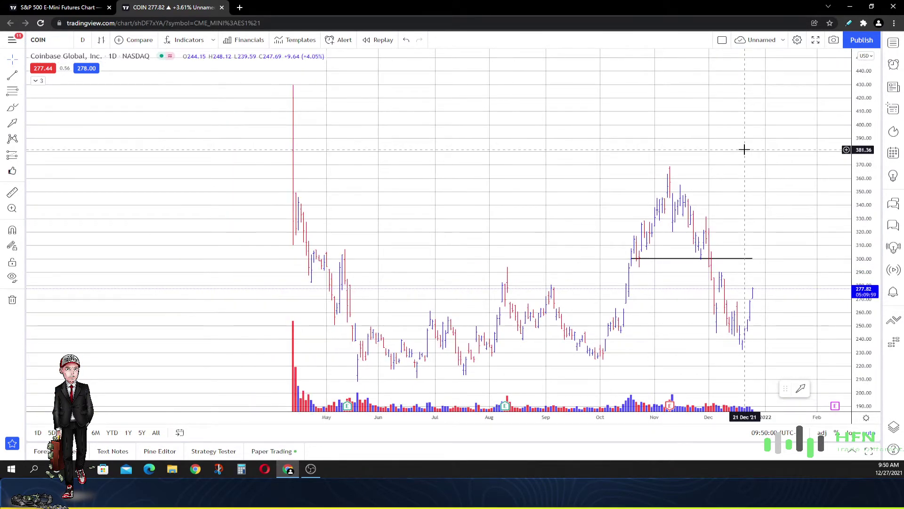
{"action": "scroll", "coordinate": [744, 149], "scroll_direction": "up", "scroll_amount": 2}
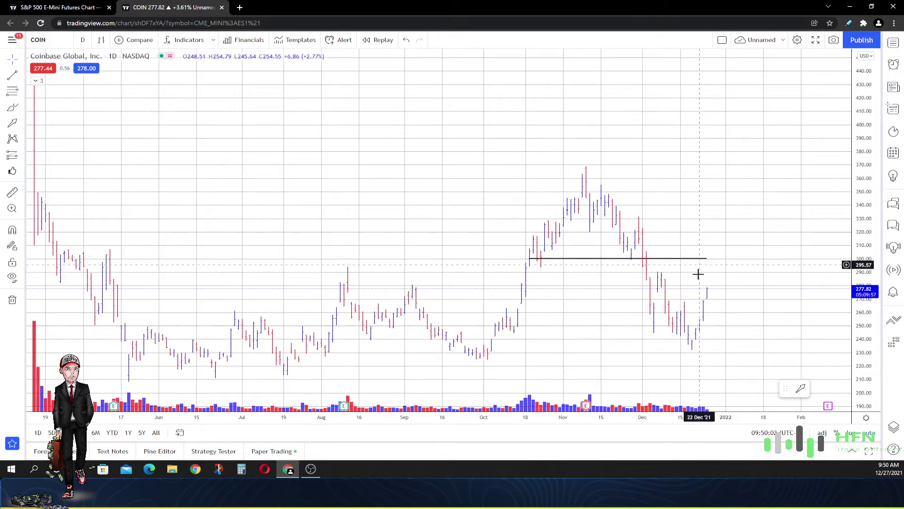
{"action": "scroll", "coordinate": [706, 276], "scroll_direction": "up", "scroll_amount": 3}
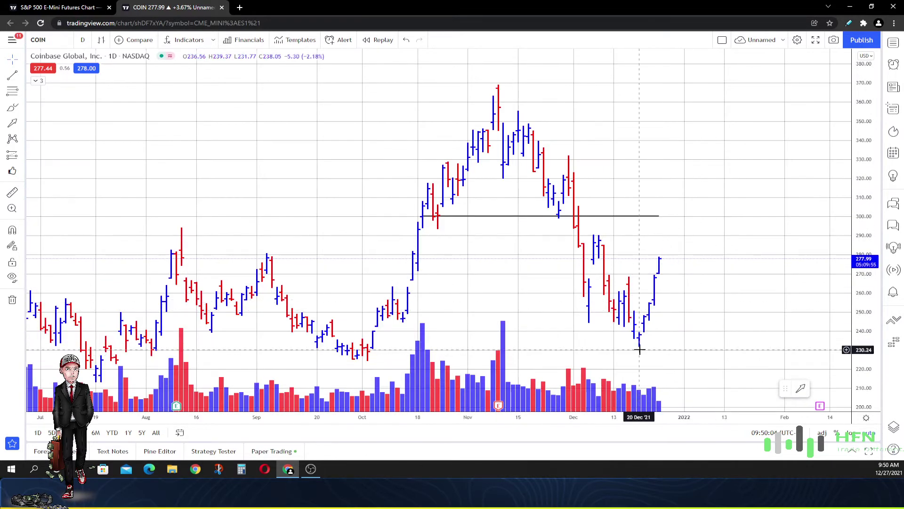
{"action": "left_click_drag", "start_coordinate": [640, 347], "coordinate": [647, 347]}
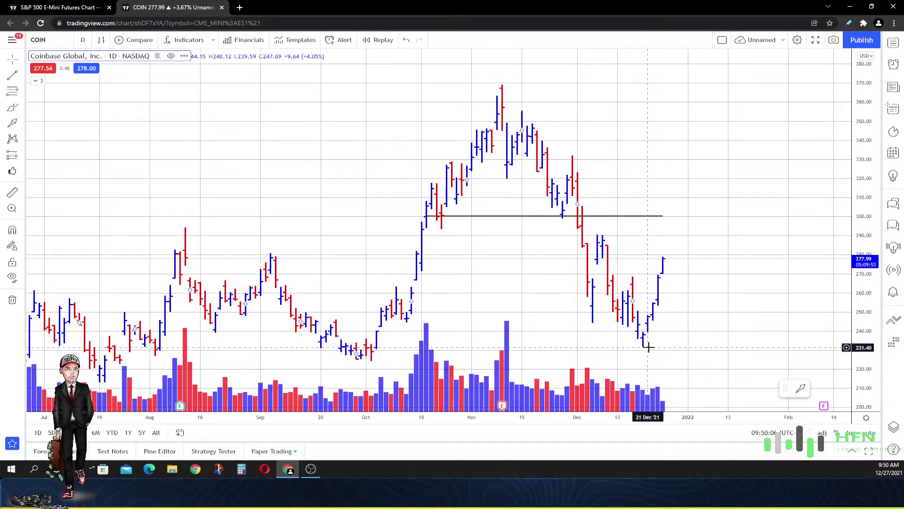
{"action": "mouse_move", "coordinate": [90, 57]}
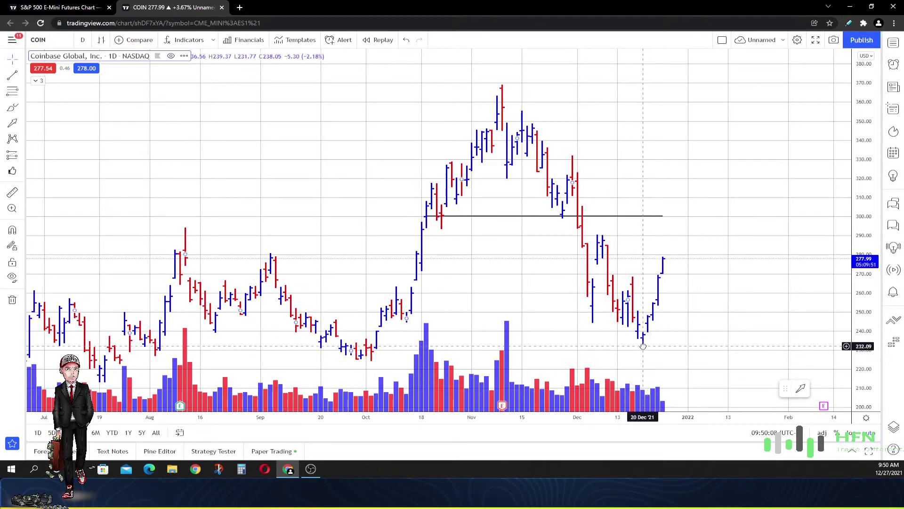
{"action": "mouse_move", "coordinate": [645, 348]}
{"action": "left_mouse_down"}
{"action": "mouse_move", "coordinate": [652, 339]}
{"action": "mouse_move", "coordinate": [716, 361]}
{"action": "left_mouse_up"}
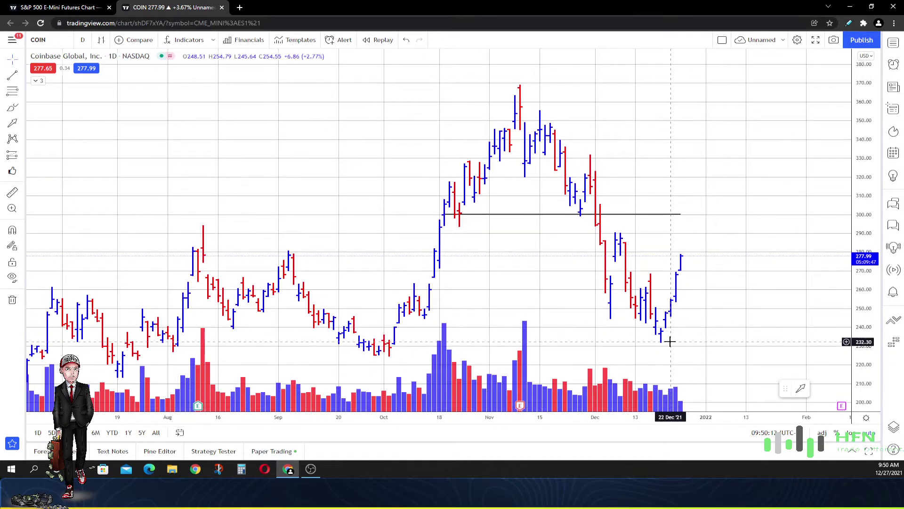
{"action": "scroll", "coordinate": [706, 305], "scroll_direction": "down", "scroll_amount": 3}
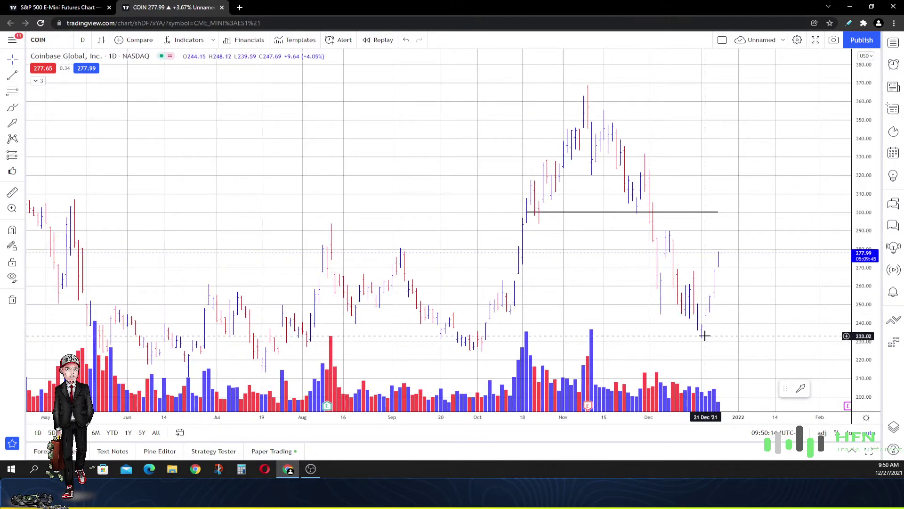
{"action": "left_click", "coordinate": [13, 154]}
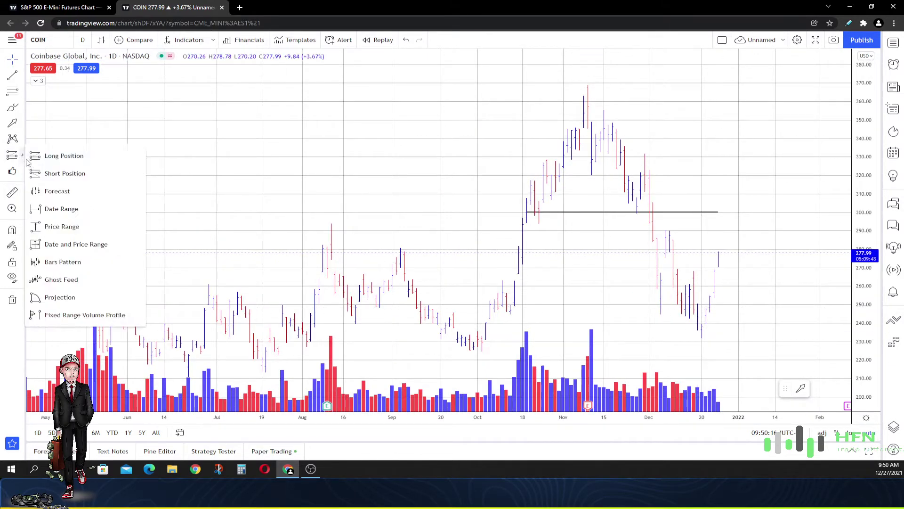
{"action": "left_click", "coordinate": [61, 226]}
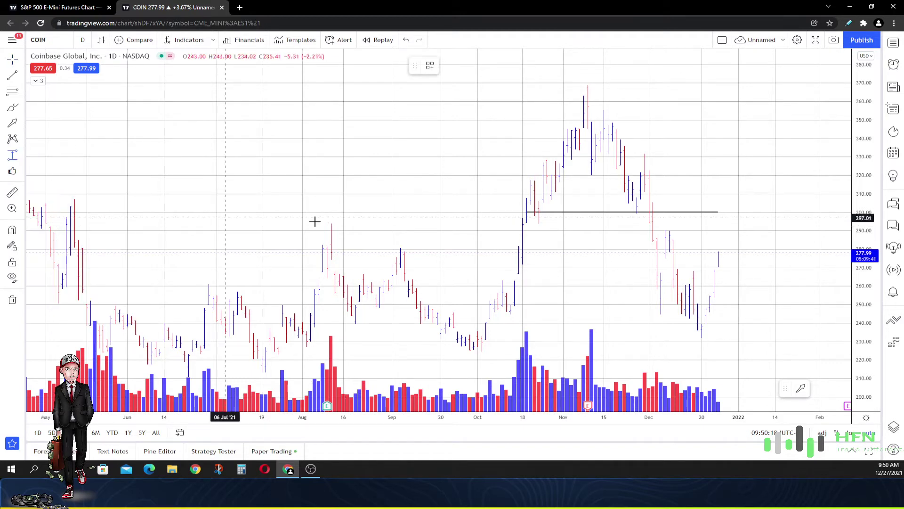
{"action": "left_click", "coordinate": [702, 338]}
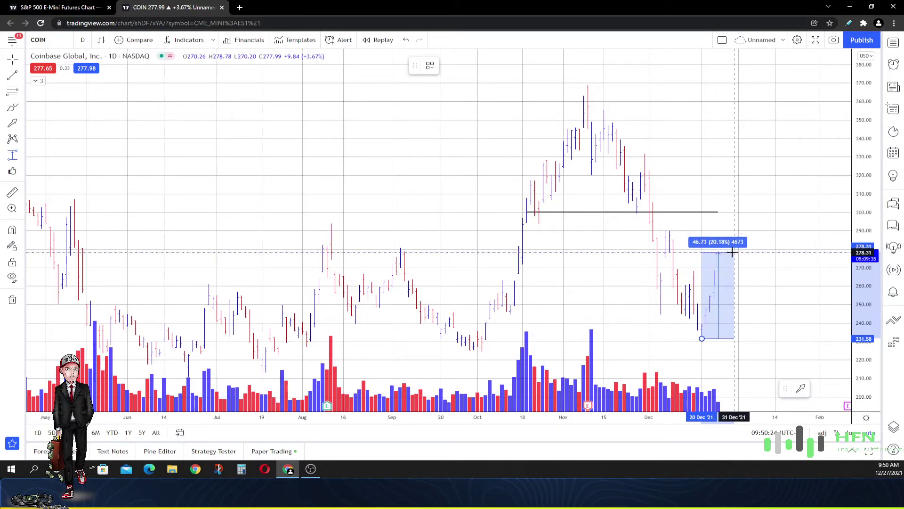
{"action": "left_click", "coordinate": [733, 252]}
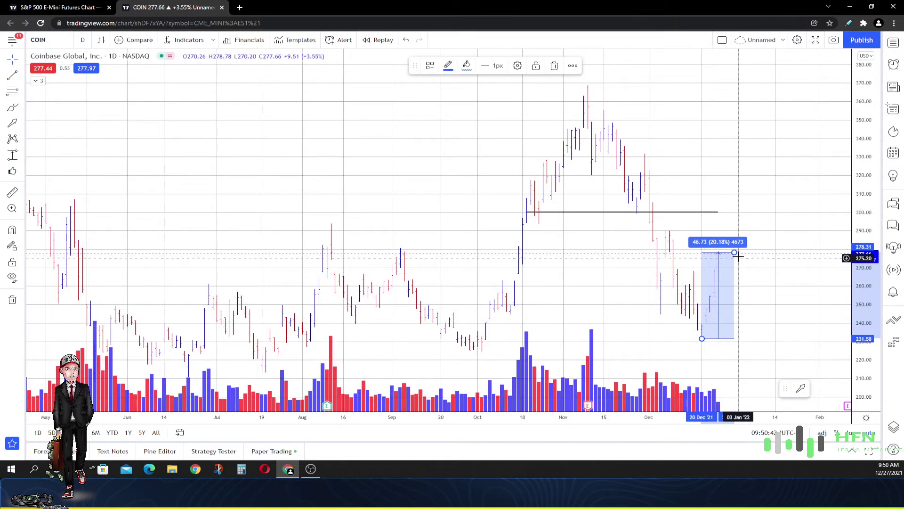
Remove the price range measurement and lower the horizontal line to about 280
{"action": "left_click", "coordinate": [554, 65]}
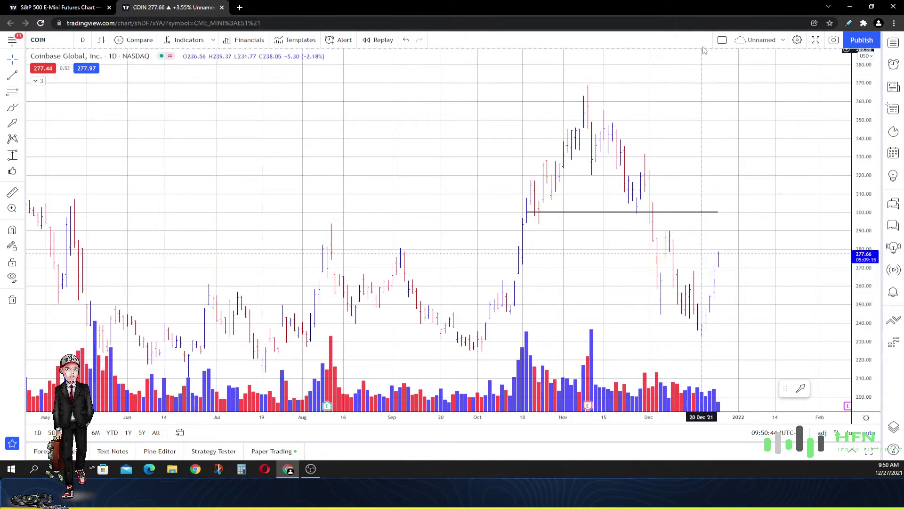
{"action": "scroll", "coordinate": [672, 150], "scroll_direction": "down", "scroll_amount": 3}
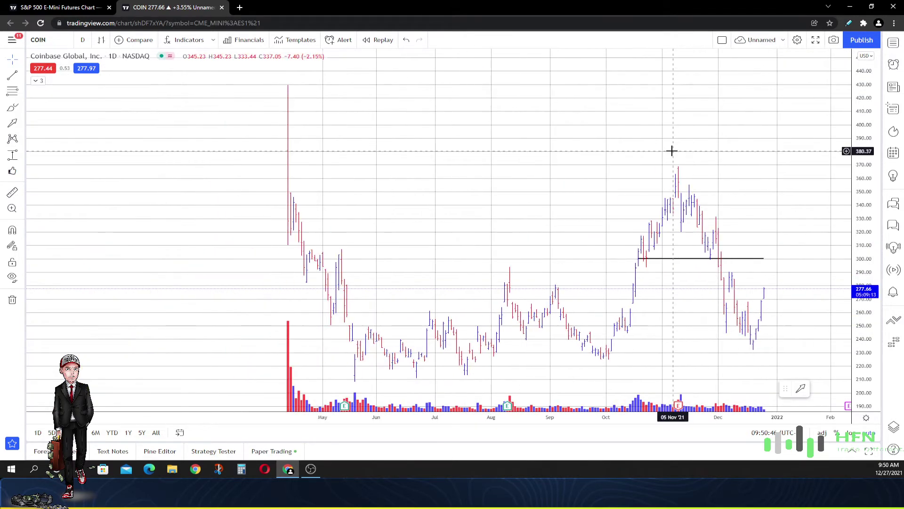
{"action": "mouse_move", "coordinate": [681, 258]}
{"action": "left_mouse_down"}
{"action": "mouse_move", "coordinate": [669, 277]}
{"action": "mouse_move", "coordinate": [694, 275]}
{"action": "left_mouse_up"}
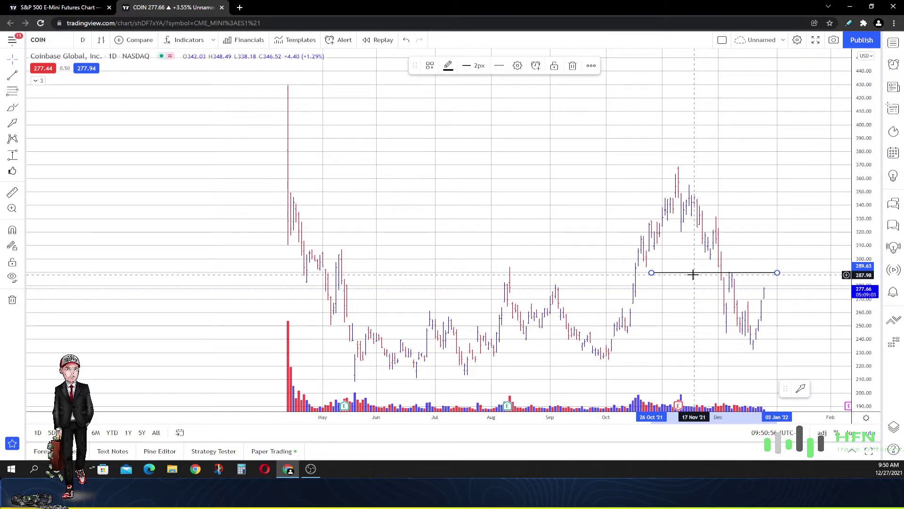
{"action": "left_click", "coordinate": [805, 388]}
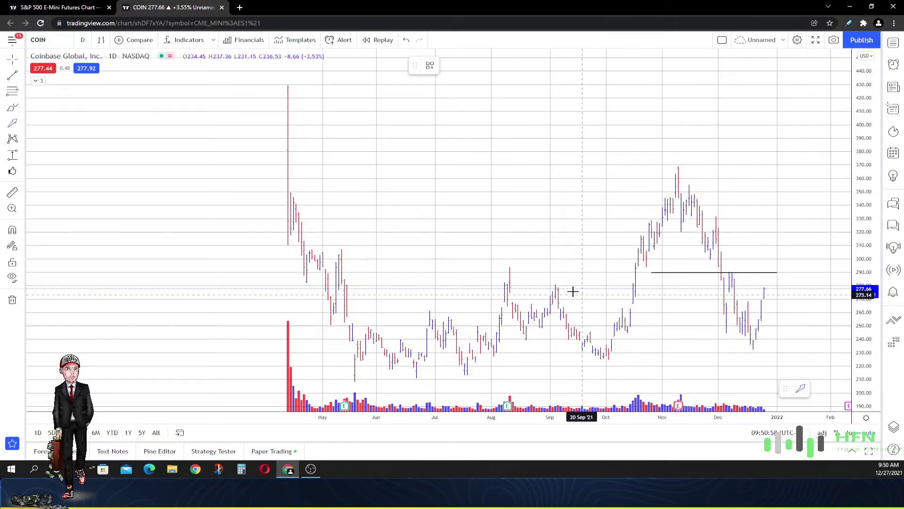
Mark the August peak with a down arrow and span the line from late April past the latest bars
{"action": "left_click_drag", "start_coordinate": [510, 237], "coordinate": [509, 267]}
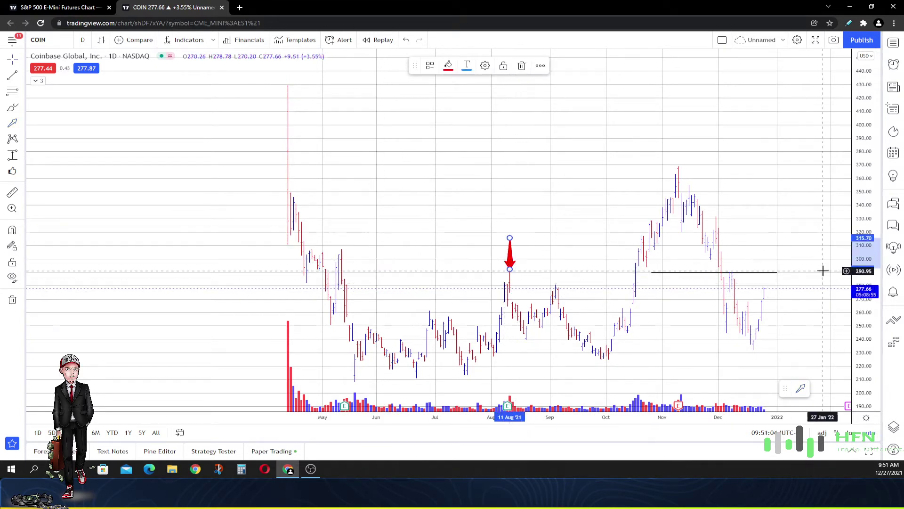
{"action": "left_click_drag", "start_coordinate": [713, 272], "coordinate": [370, 281]}
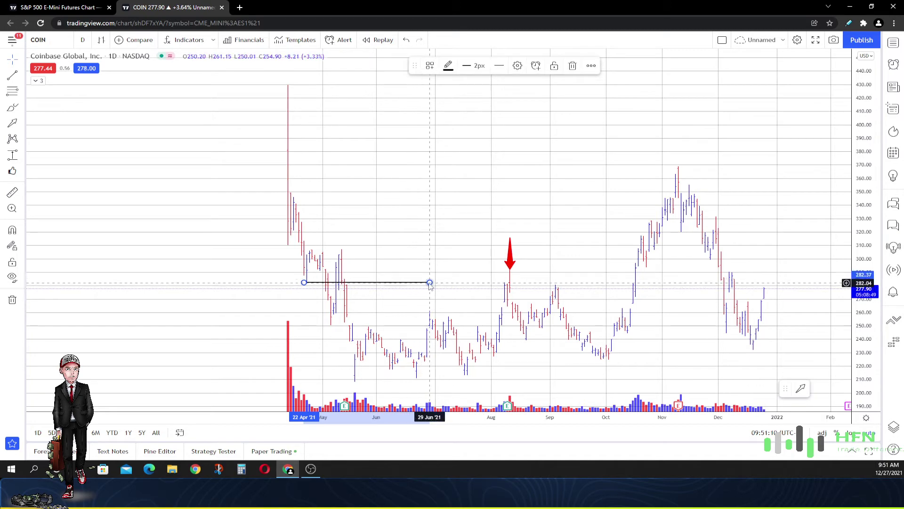
{"action": "left_click_drag", "start_coordinate": [430, 283], "coordinate": [818, 284]}
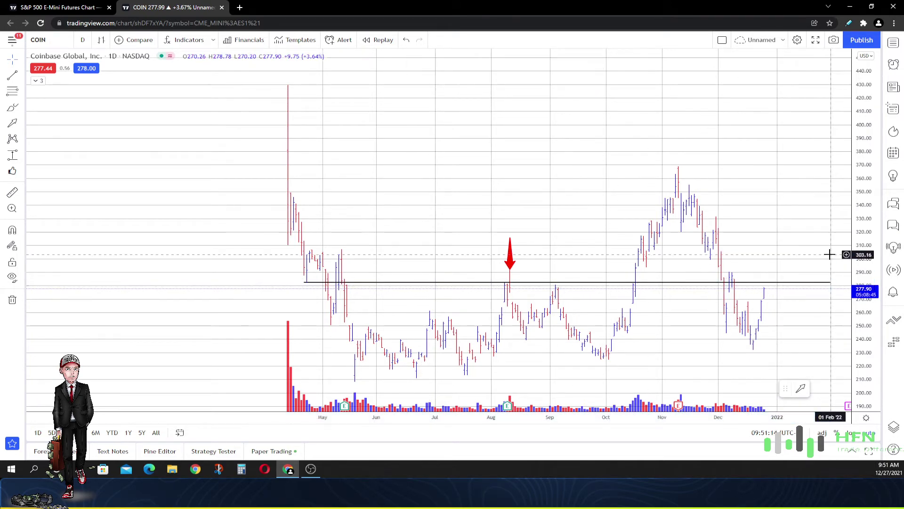
{"action": "left_click", "coordinate": [771, 307]}
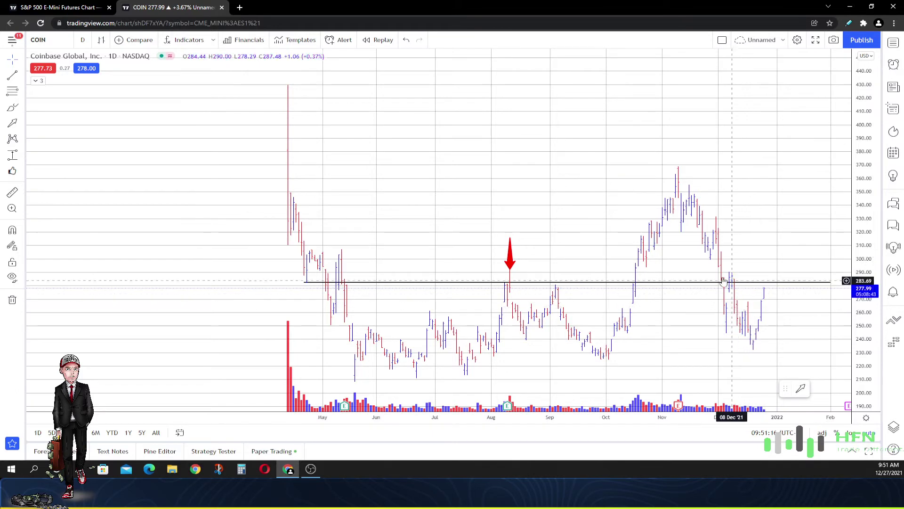
{"action": "left_click", "coordinate": [703, 285]}
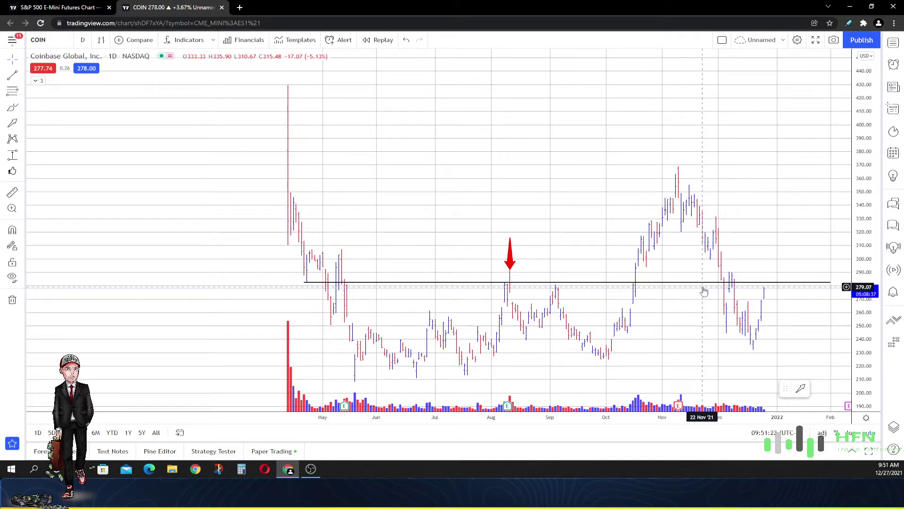
{"action": "left_click_drag", "start_coordinate": [703, 286], "coordinate": [705, 283]}
{"action": "left_click", "coordinate": [745, 304]}
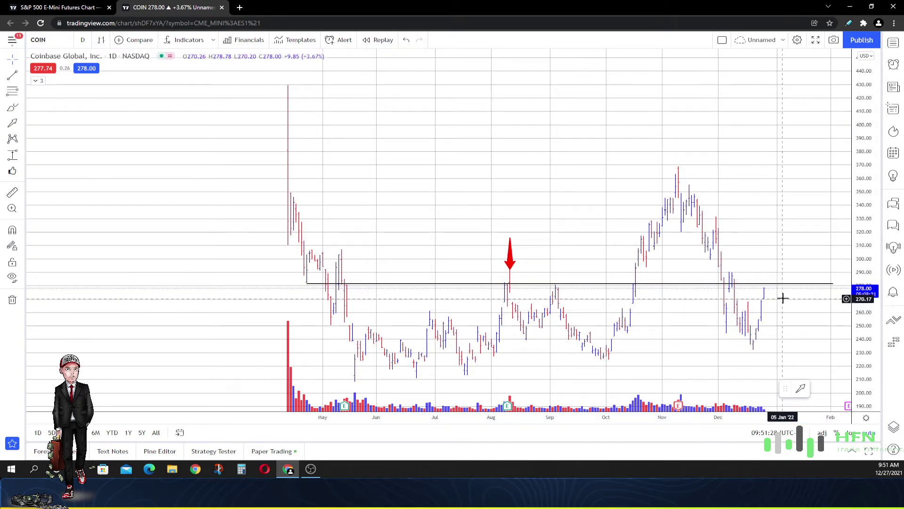
{"action": "left_click_drag", "start_coordinate": [777, 283], "coordinate": [749, 213]}
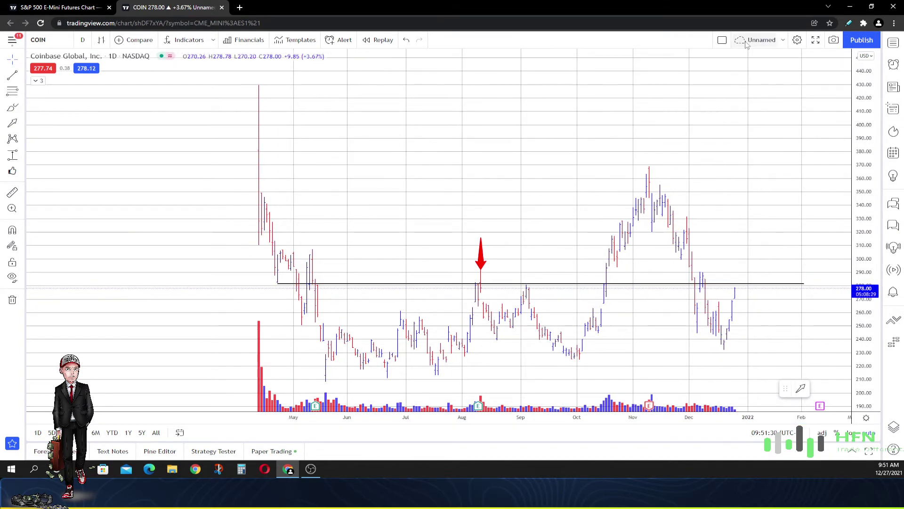
{"action": "left_click", "coordinate": [481, 264]}
{"action": "left_click", "coordinate": [538, 66]}
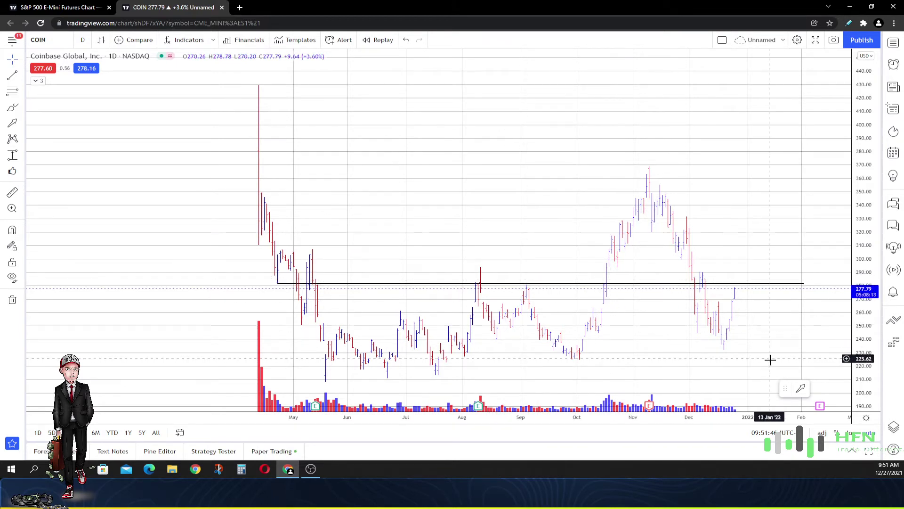
{"action": "left_click", "coordinate": [640, 284]}
{"action": "key", "text": "alt+t"}
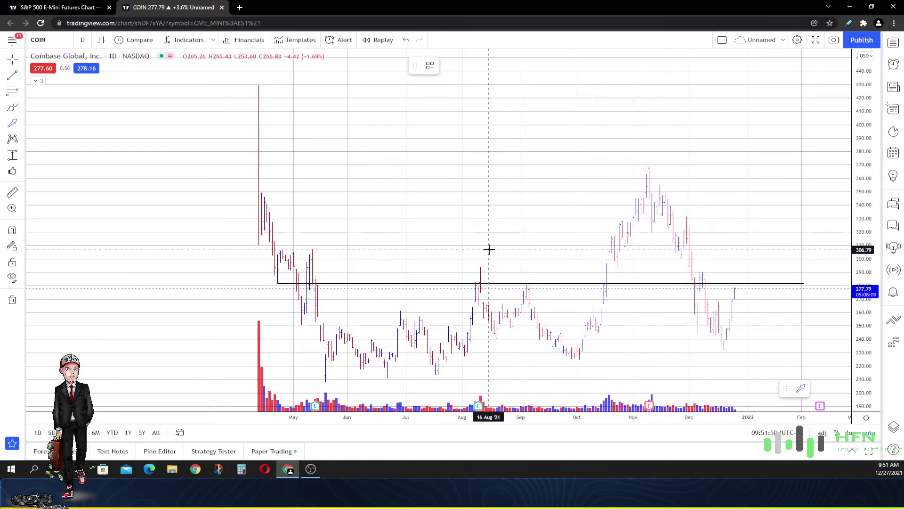
{"action": "left_click", "coordinate": [478, 246]}
{"action": "left_click", "coordinate": [479, 262]}
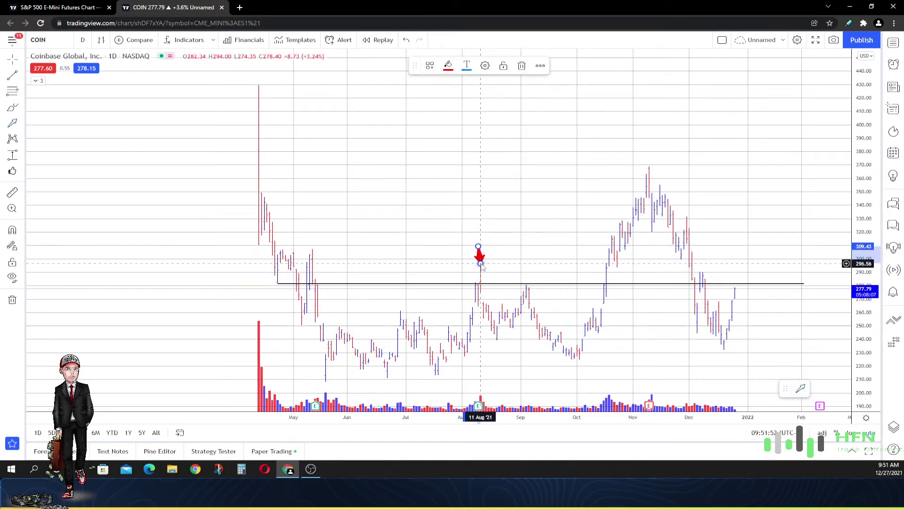
{"action": "key", "text": "Delete"}
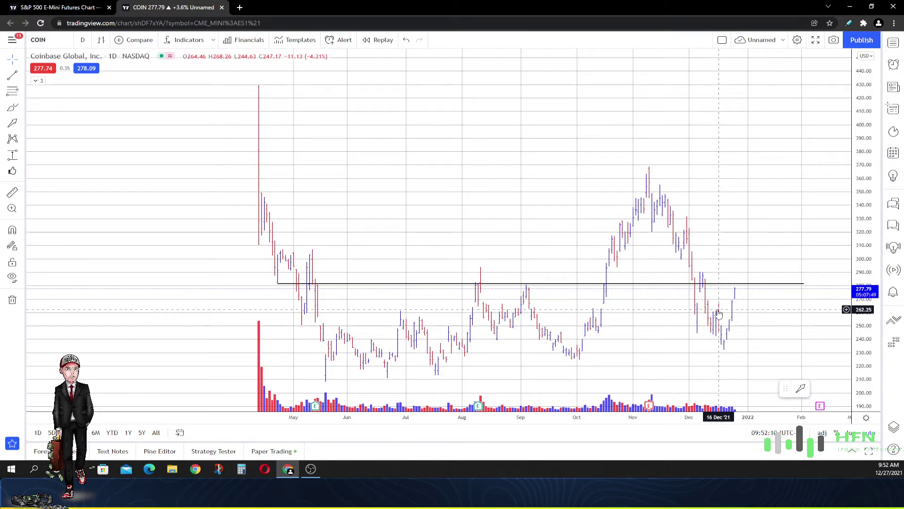
Switch to 3-day bars and place a red up arrow beneath the latest December bars
{"action": "left_click", "coordinate": [82, 39]}
{"action": "scroll", "coordinate": [92, 212], "scroll_direction": "down", "scroll_amount": 3}
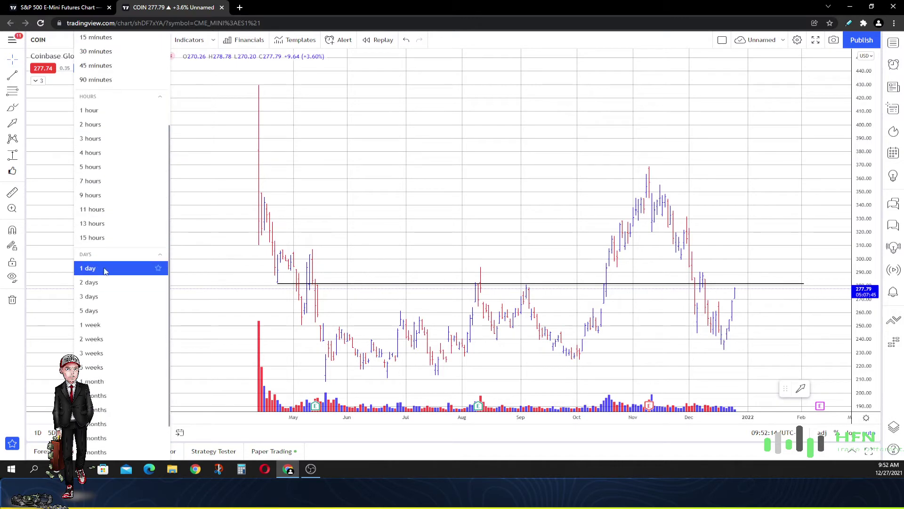
{"action": "left_click", "coordinate": [90, 295]}
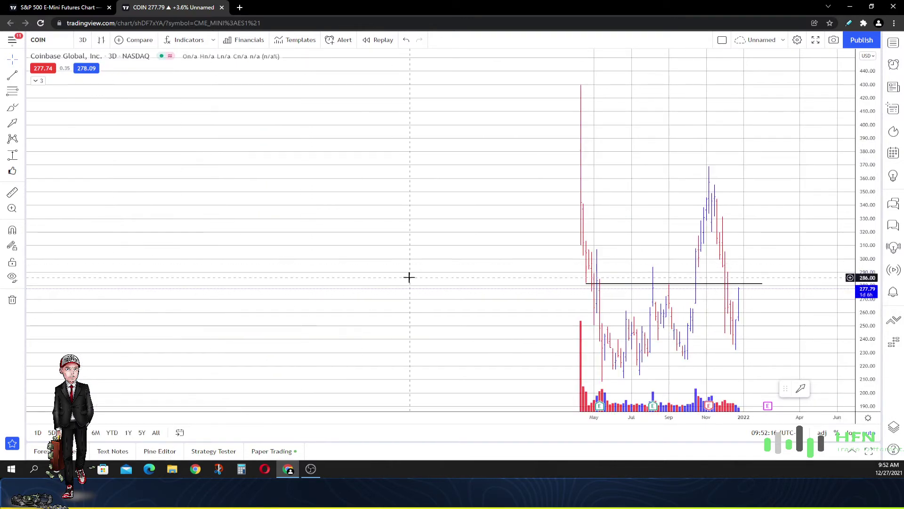
{"action": "scroll", "coordinate": [409, 277], "scroll_direction": "up", "scroll_amount": 2}
{"action": "scroll", "coordinate": [445, 268], "scroll_direction": "up", "scroll_amount": 2}
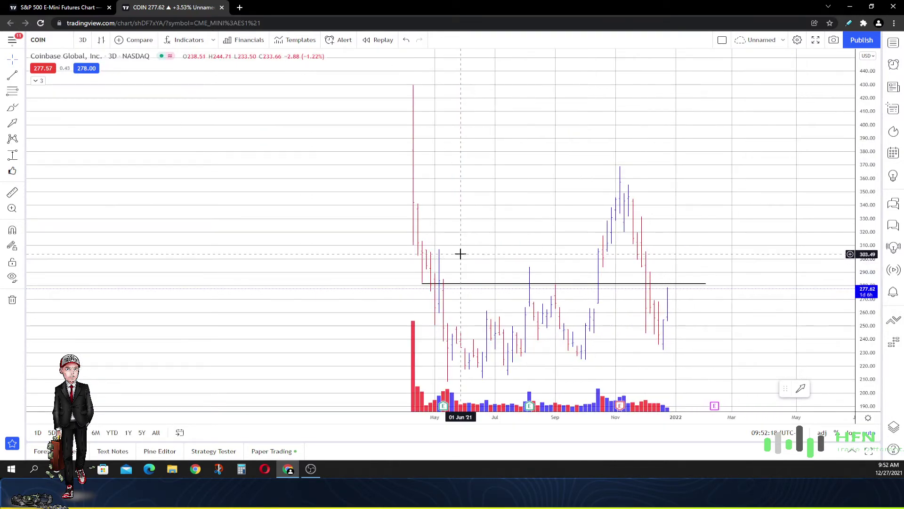
{"action": "scroll", "coordinate": [459, 253], "scroll_direction": "up", "scroll_amount": 2}
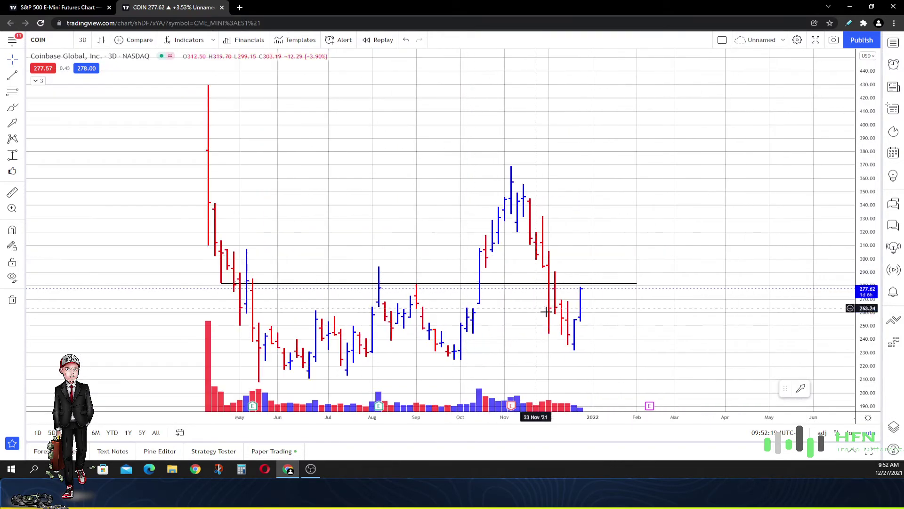
{"action": "left_click", "coordinate": [804, 389]}
{"action": "left_click_drag", "start_coordinate": [574, 384], "coordinate": [580, 332]}
{"action": "left_click", "coordinate": [573, 367]}
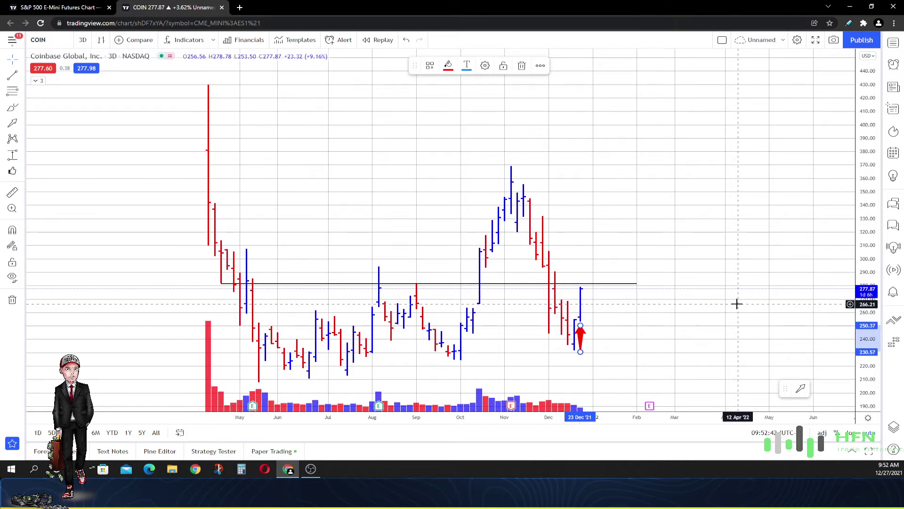
Switch to 2-day bars and nudge the red arrow slightly lower
{"action": "left_click", "coordinate": [83, 40]}
{"action": "scroll", "coordinate": [88, 318], "scroll_direction": "down", "scroll_amount": 3}
{"action": "left_click", "coordinate": [90, 377]}
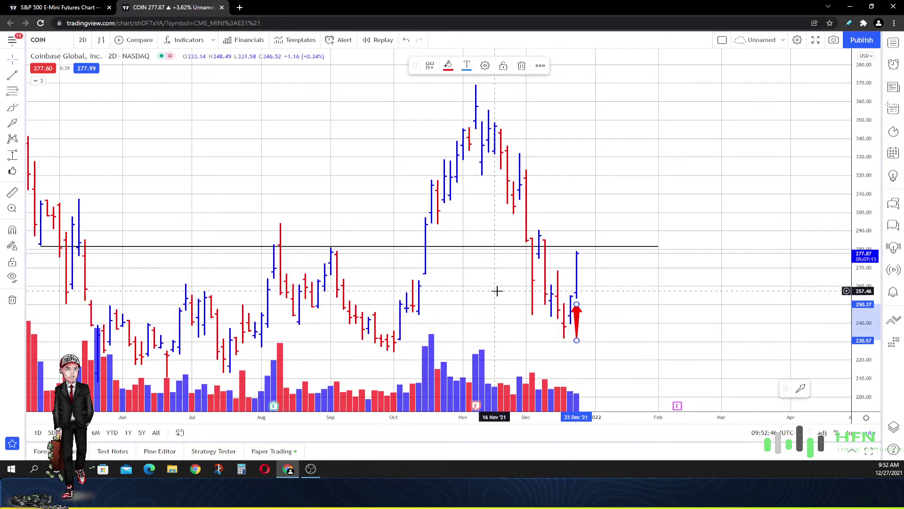
{"action": "left_click_drag", "start_coordinate": [576, 313], "coordinate": [576, 319]}
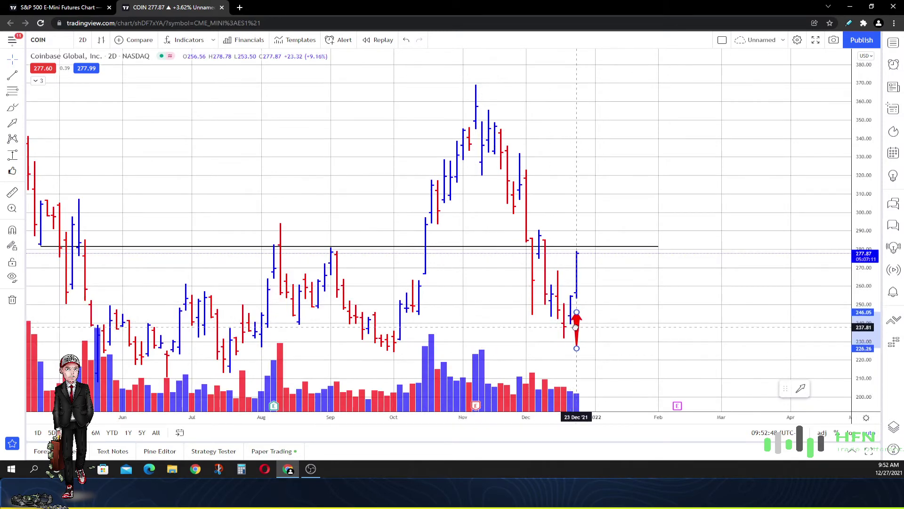
{"action": "scroll", "coordinate": [615, 324], "scroll_direction": "down", "scroll_amount": 3}
{"action": "scroll", "coordinate": [615, 324], "scroll_direction": "up", "scroll_amount": 1}
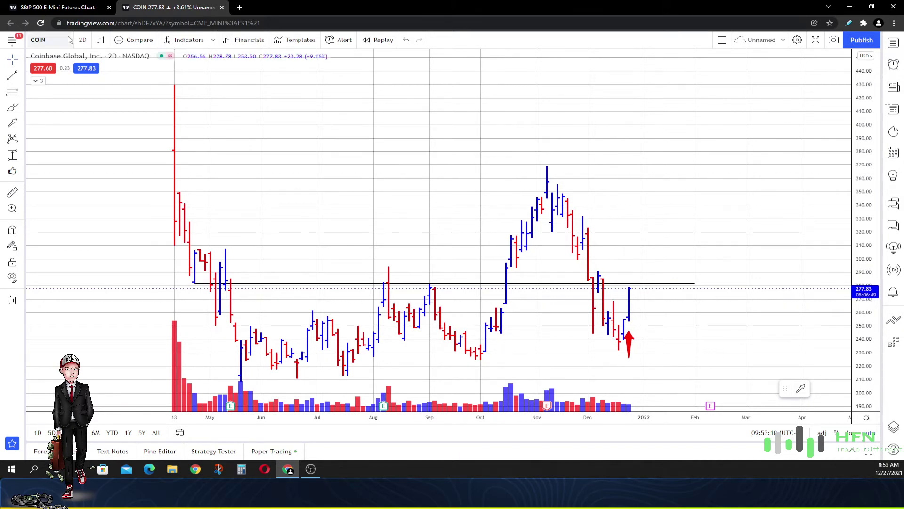
Switch to weekly bars and move the red arrow below the latest weekly bars
{"action": "left_click", "coordinate": [83, 40]}
{"action": "left_click", "coordinate": [90, 277]}
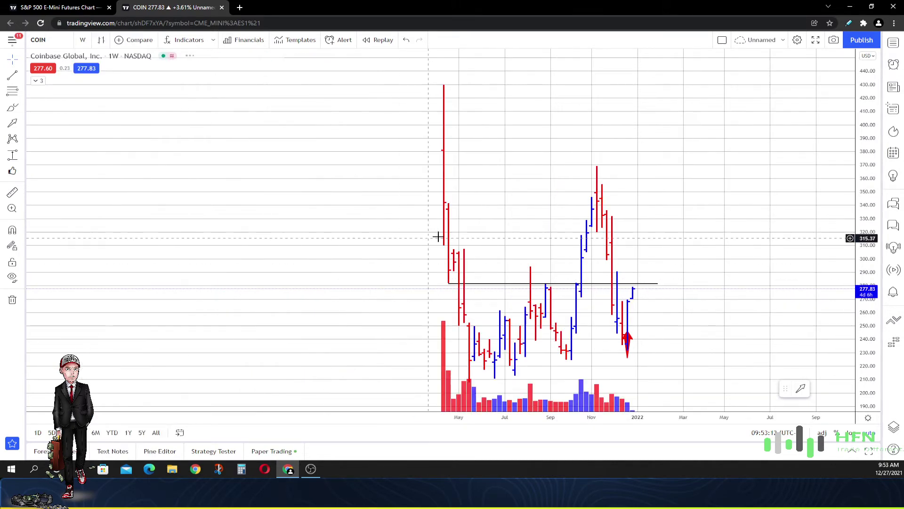
{"action": "mouse_move", "coordinate": [628, 353]}
{"action": "left_mouse_down"}
{"action": "mouse_move", "coordinate": [627, 385]}
{"action": "mouse_move", "coordinate": [627, 375]}
{"action": "left_mouse_up"}
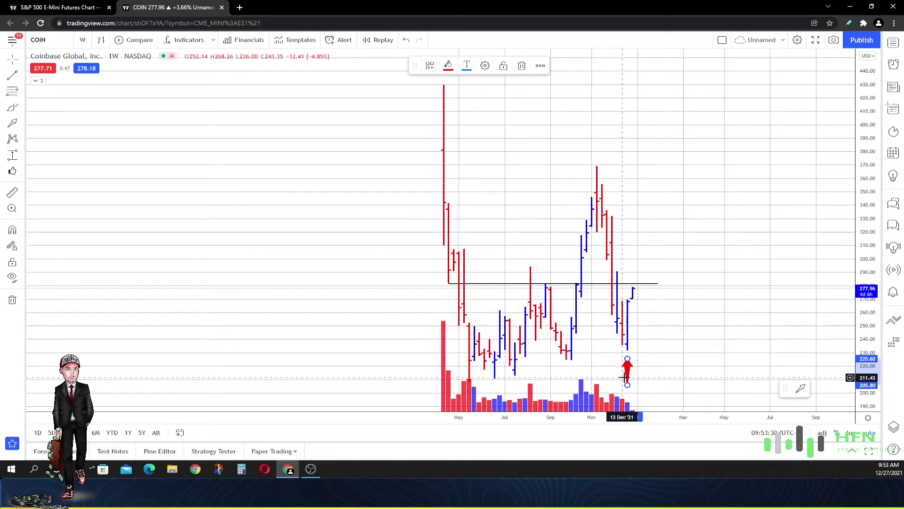
Raise the red arrow to roughly 245–265 beside the latest weekly bars
{"action": "left_click_drag", "start_coordinate": [626, 378], "coordinate": [632, 316]}
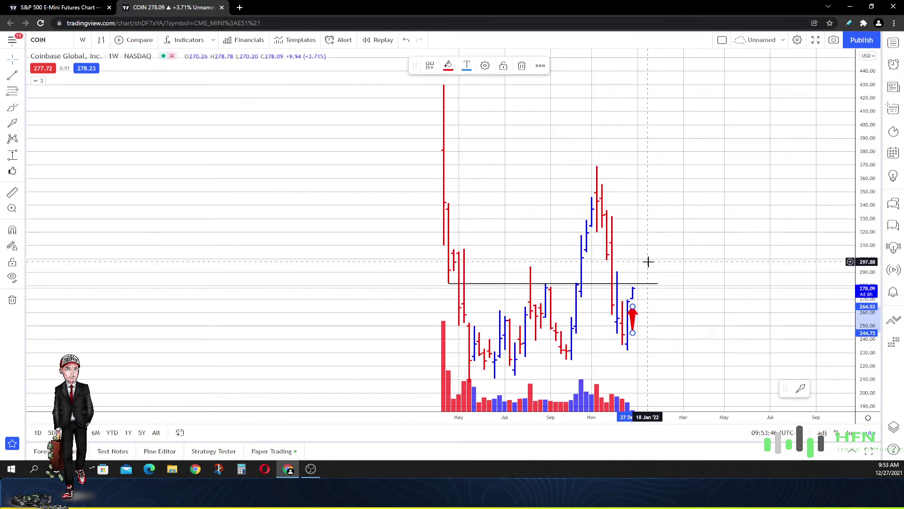
Switch to 3-week bars and lower the red arrow under the latest bar, around 206–226
{"action": "left_click", "coordinate": [83, 40]}
{"action": "scroll", "coordinate": [121, 282], "scroll_direction": "down", "scroll_amount": 5}
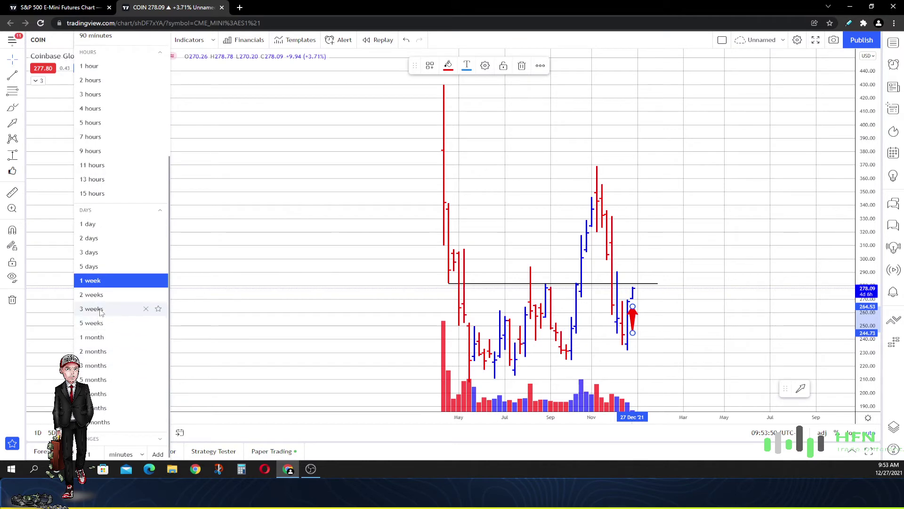
{"action": "left_click", "coordinate": [120, 297]}
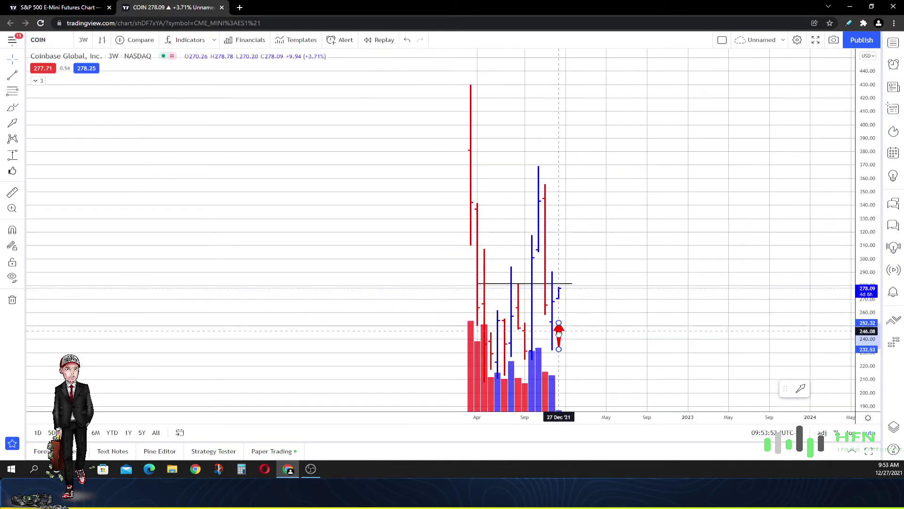
{"action": "left_click_drag", "start_coordinate": [558, 321], "coordinate": [552, 364]}
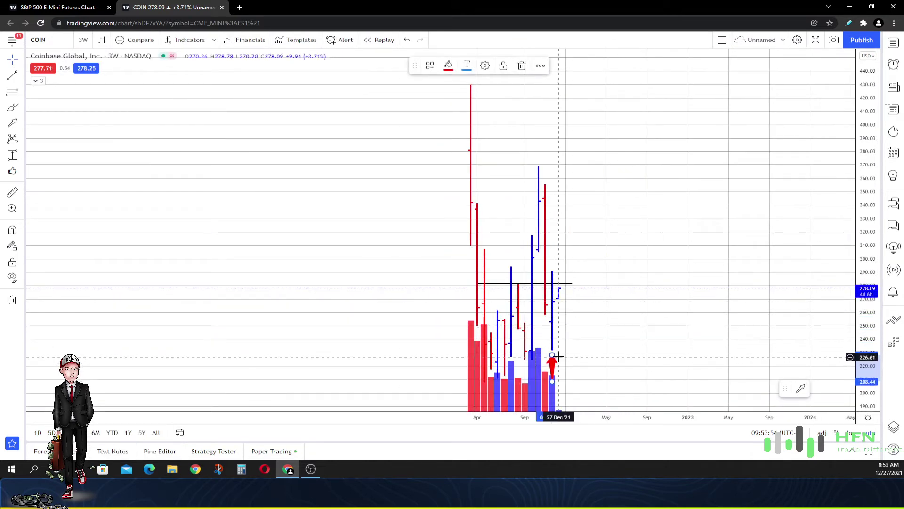
{"action": "scroll", "coordinate": [562, 349], "scroll_direction": "up", "scroll_amount": 2}
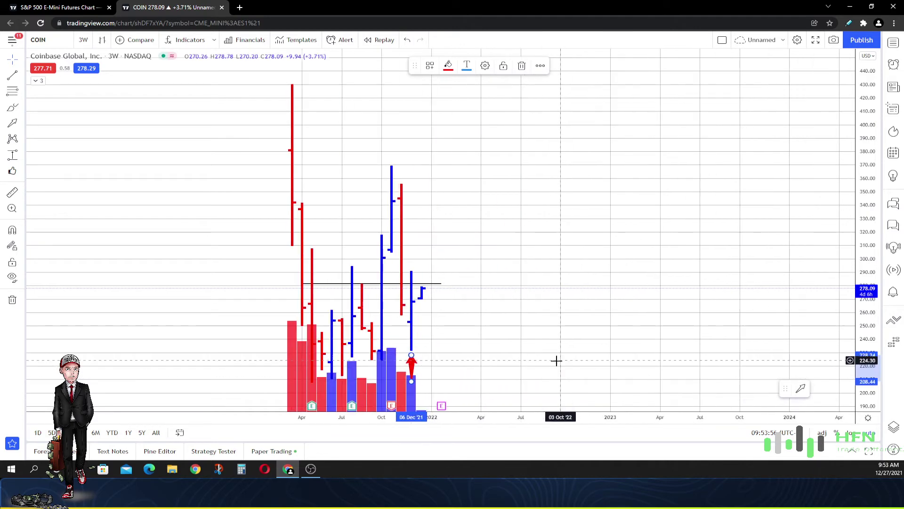
{"action": "left_click_drag", "start_coordinate": [412, 359], "coordinate": [414, 368]}
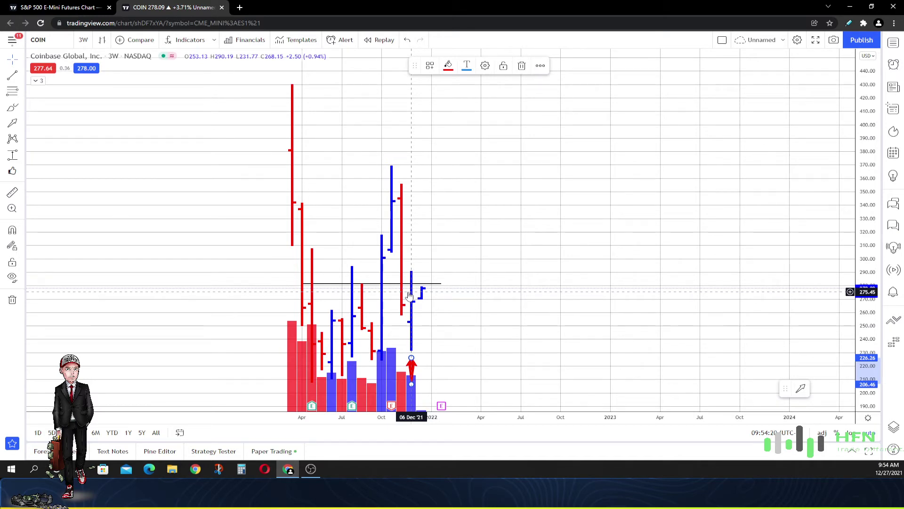
Try monthly and 5-week intervals, panning the bars right and back left
{"action": "left_click", "coordinate": [83, 40]}
{"action": "scroll", "coordinate": [120, 212], "scroll_direction": "down", "scroll_amount": 5}
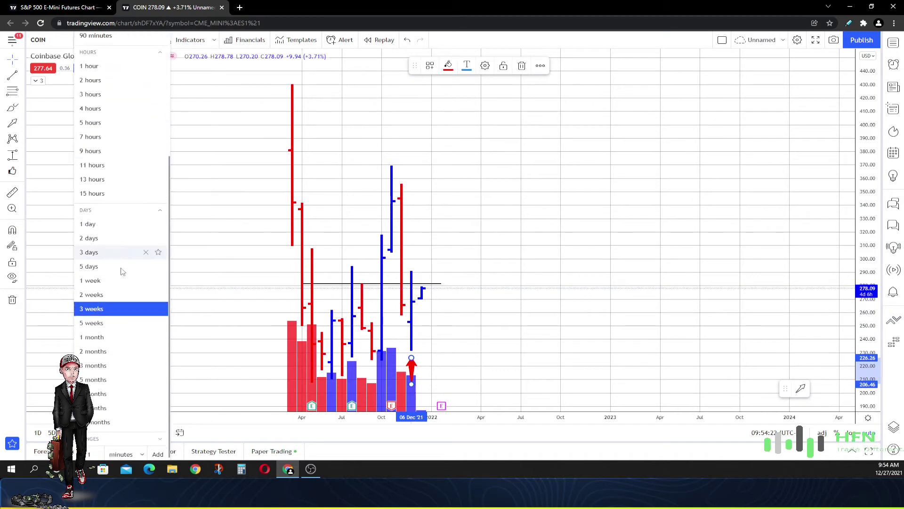
{"action": "left_click", "coordinate": [92, 337]}
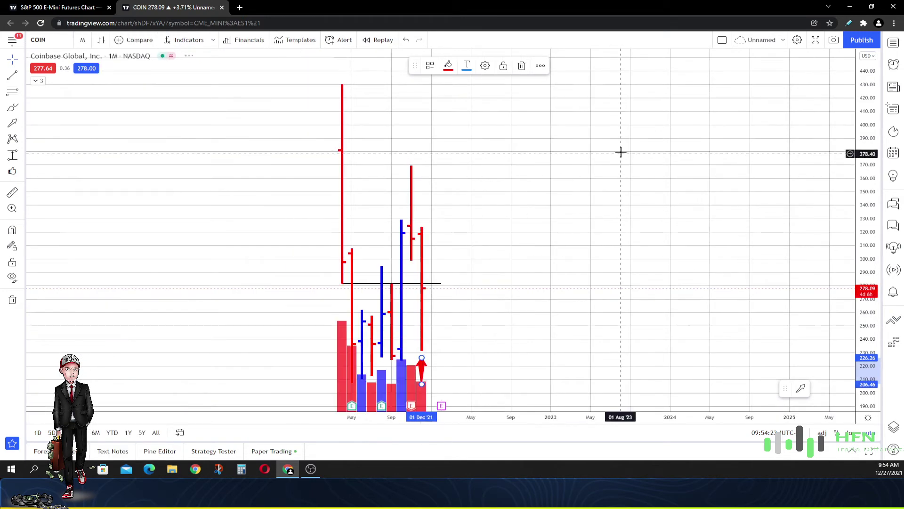
{"action": "left_click", "coordinate": [83, 39]}
{"action": "left_click", "coordinate": [90, 337]}
{"action": "left_click_drag", "start_coordinate": [438, 283], "coordinate": [536, 279]}
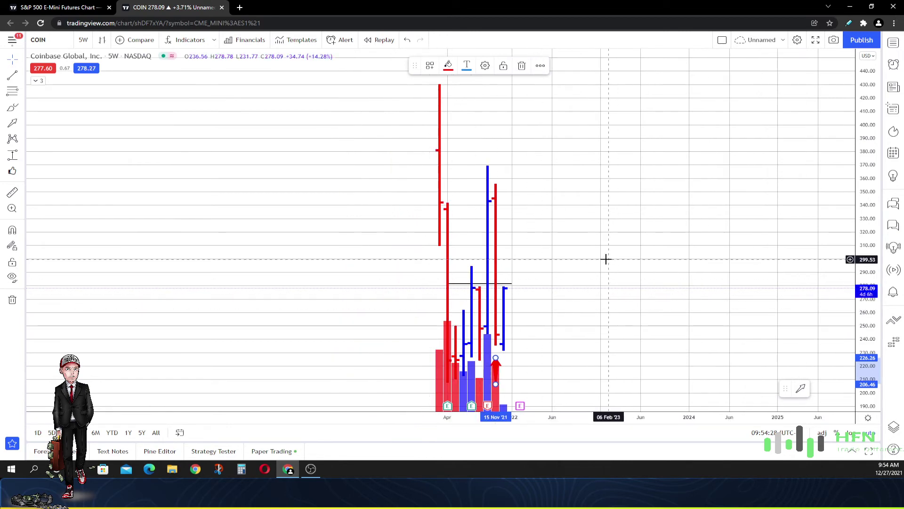
{"action": "left_click_drag", "start_coordinate": [456, 304], "coordinate": [367, 304]}
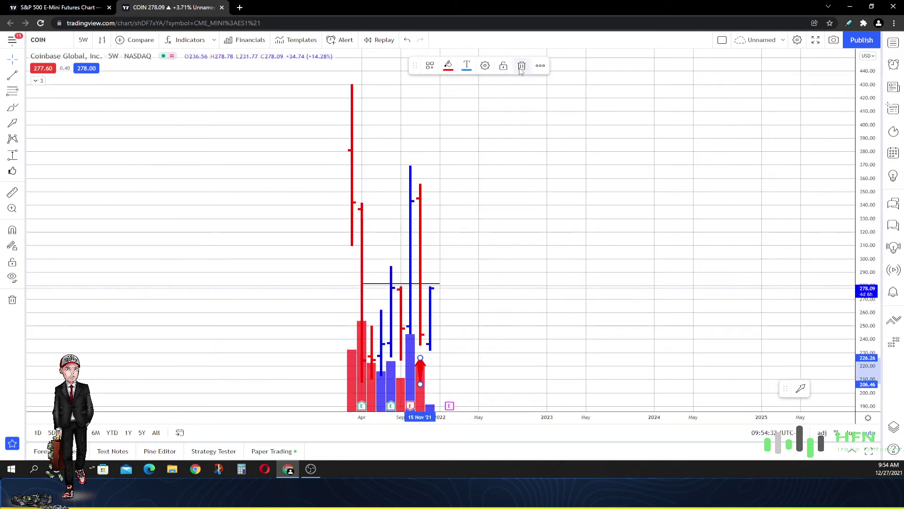
Delete the red arrow and return the chart to daily bars
{"action": "key", "text": "Delete"}
{"action": "left_click", "coordinate": [84, 40]}
{"action": "scroll", "coordinate": [113, 212], "scroll_direction": "down", "scroll_amount": 5}
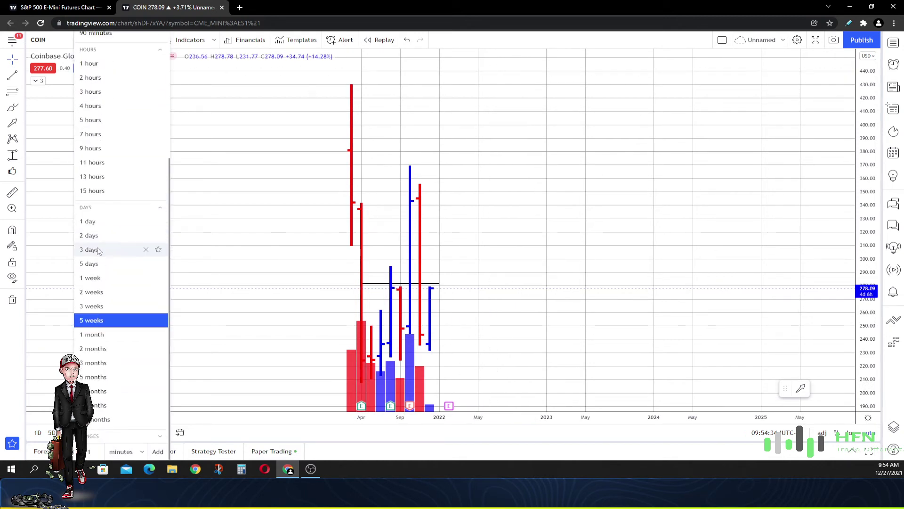
{"action": "left_click", "coordinate": [88, 221]}
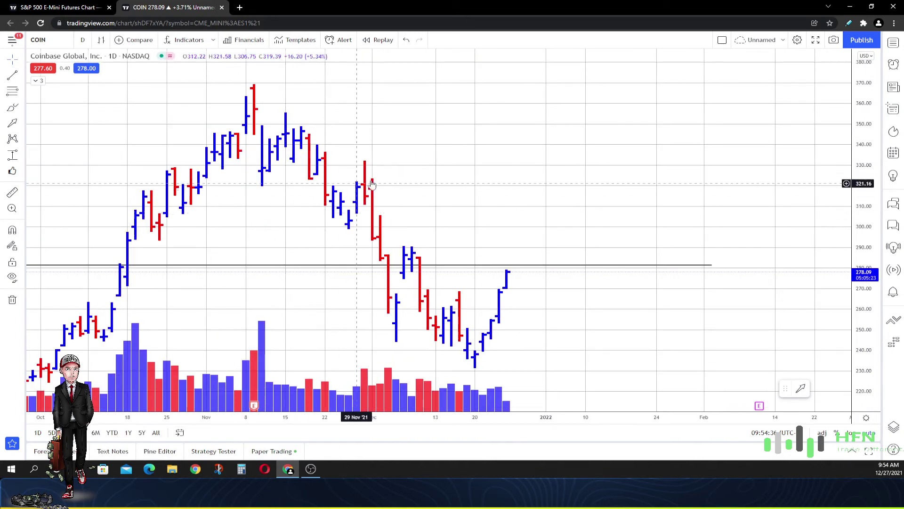
Place a long-position box at the latest daily bar and select it for editing
{"action": "left_click", "coordinate": [13, 155]}
{"action": "left_click", "coordinate": [43, 174]}
{"action": "left_click", "coordinate": [456, 367]}
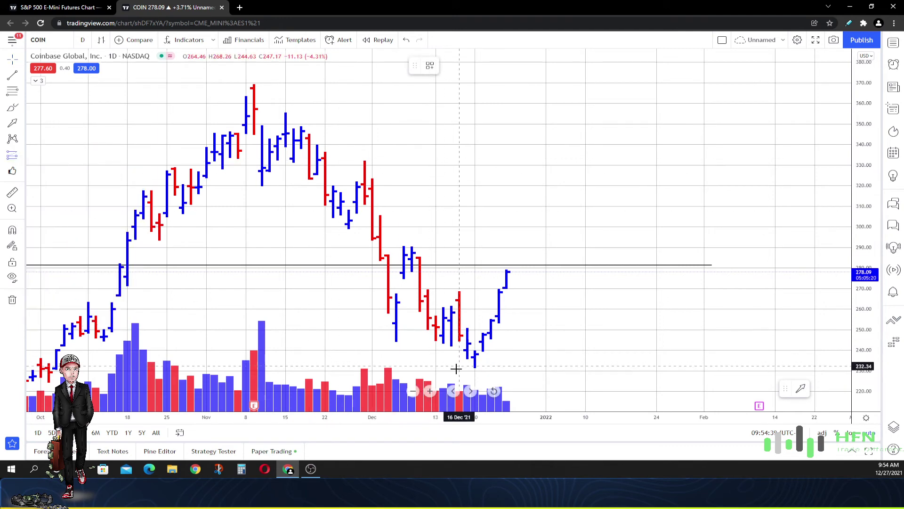
{"action": "left_click", "coordinate": [507, 271]}
{"action": "scroll", "coordinate": [551, 282], "scroll_direction": "up", "scroll_amount": 1}
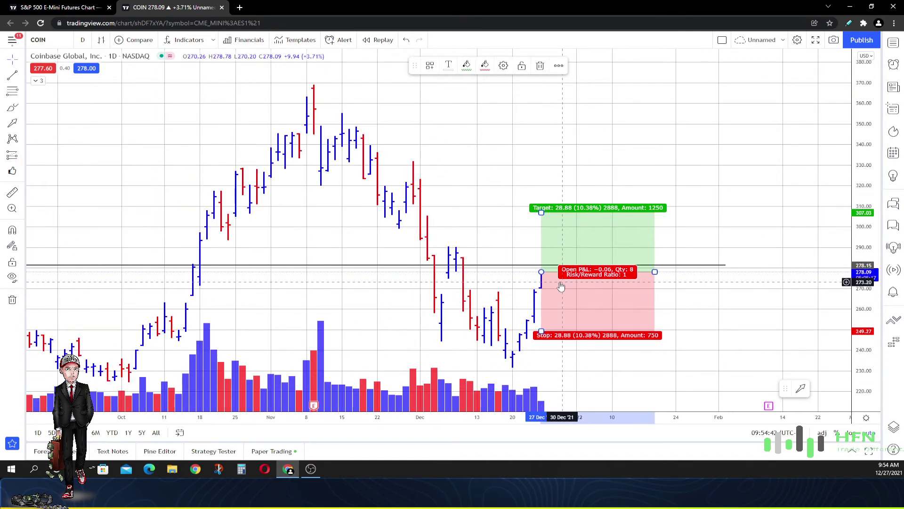
{"action": "scroll", "coordinate": [560, 286], "scroll_direction": "down", "scroll_amount": 5}
{"action": "scroll", "coordinate": [561, 286], "scroll_direction": "down", "scroll_amount": 1}
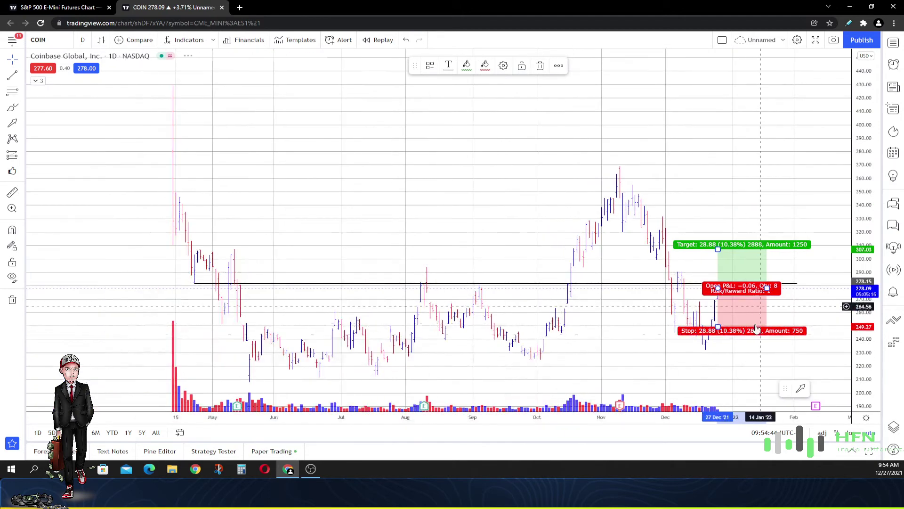
{"action": "left_click", "coordinate": [714, 339]}
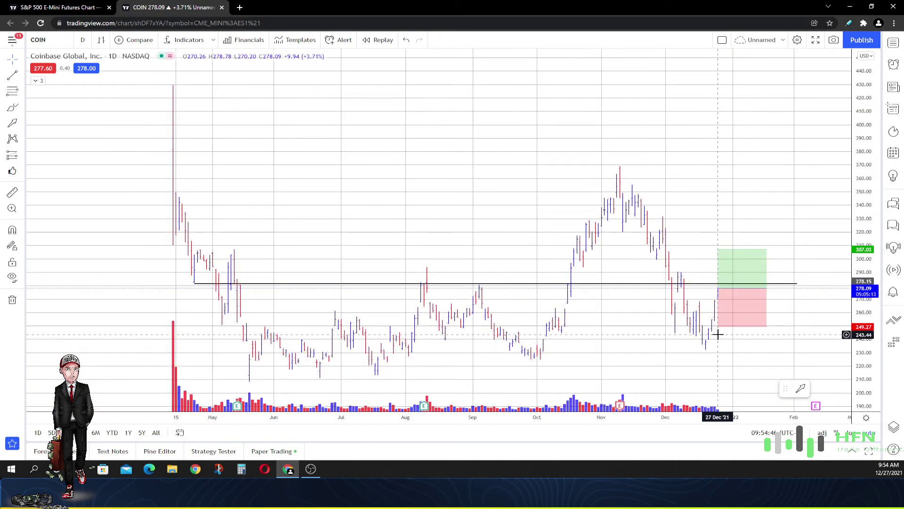
{"action": "left_click", "coordinate": [717, 304]}
{"action": "left_click", "coordinate": [717, 332]}
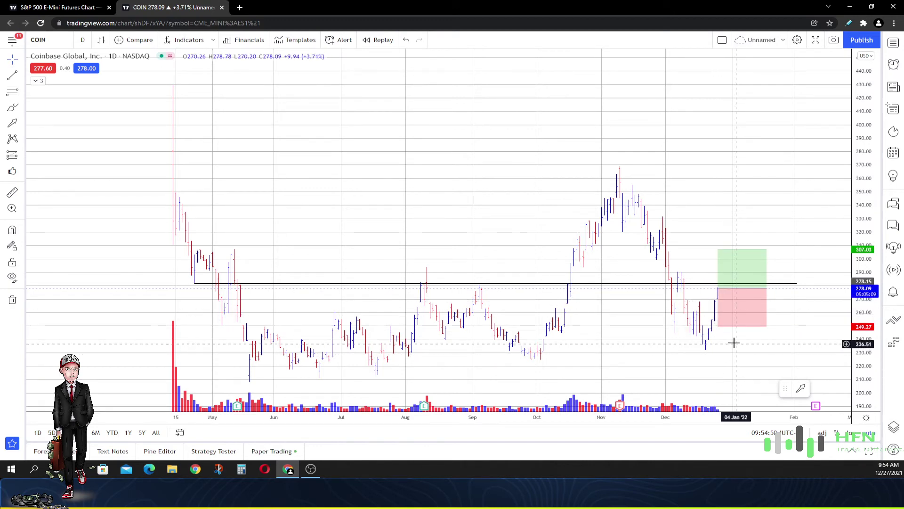
{"action": "left_click", "coordinate": [728, 311]}
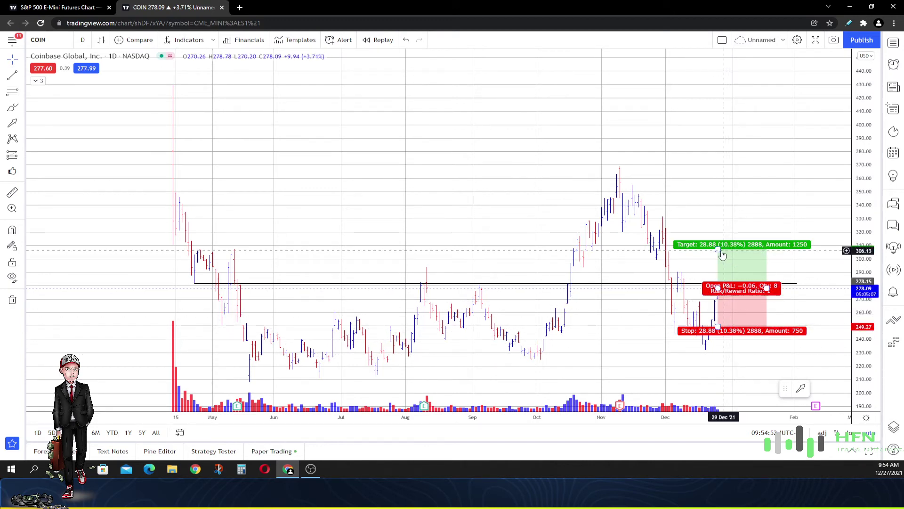
Move the target to about 300.52 and raise the stop to about 254.99
{"action": "left_click_drag", "start_coordinate": [718, 249], "coordinate": [718, 280]}
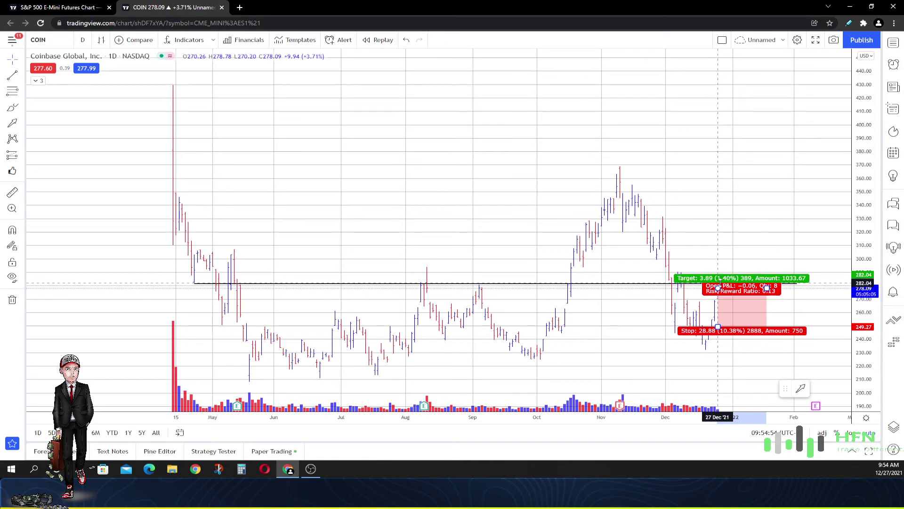
{"action": "left_click", "coordinate": [784, 305]}
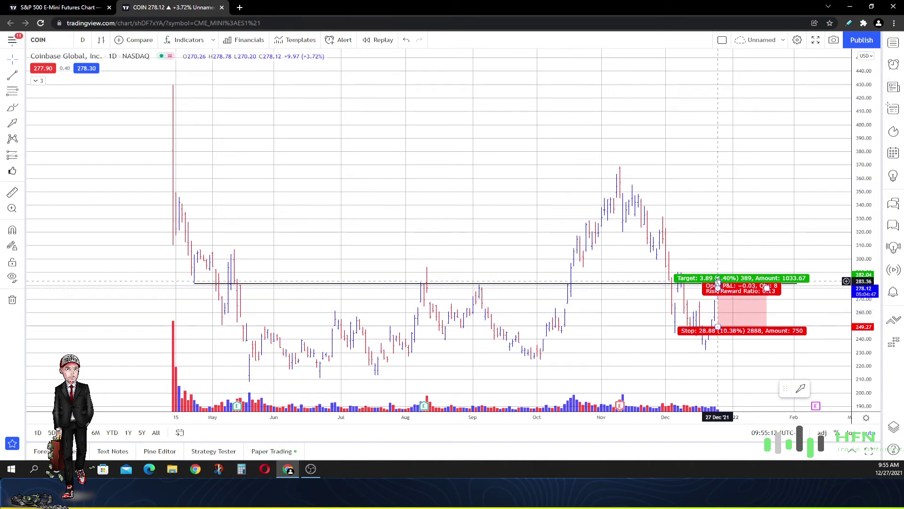
{"action": "left_click_drag", "start_coordinate": [718, 283], "coordinate": [719, 269]}
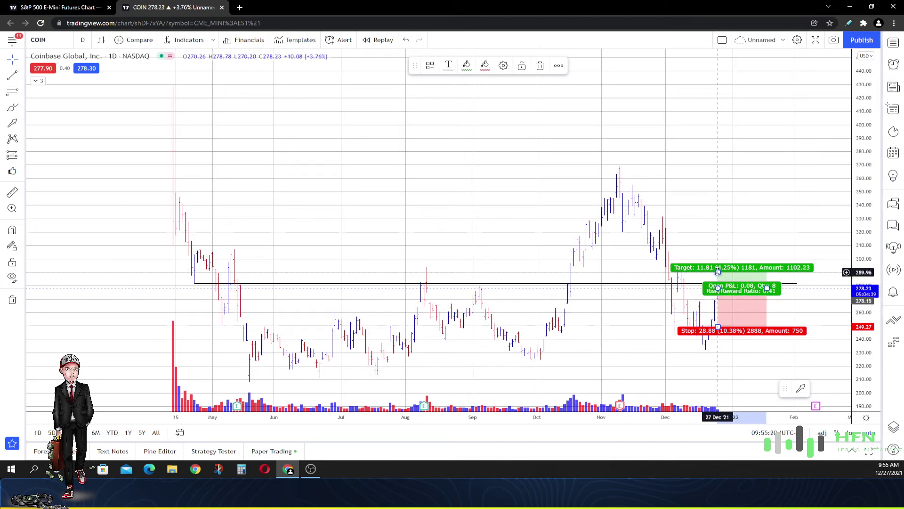
{"action": "left_click_drag", "start_coordinate": [718, 271], "coordinate": [718, 258]}
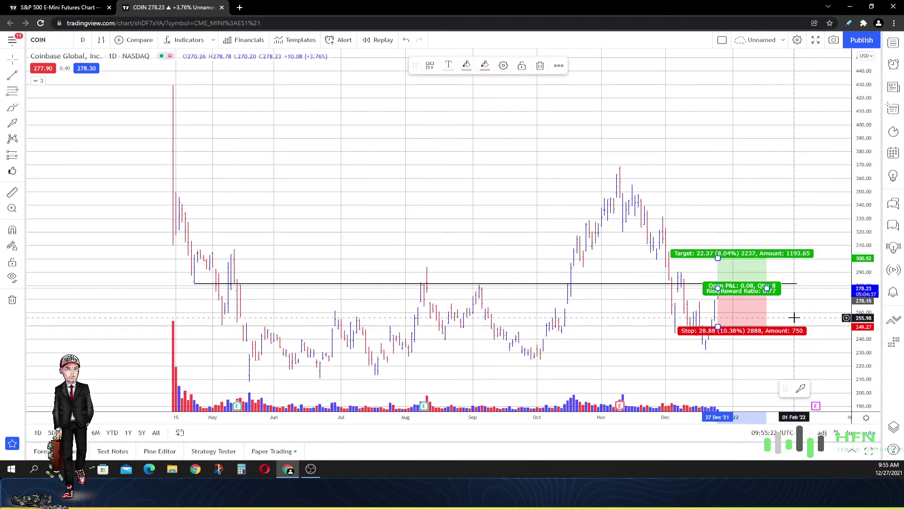
{"action": "left_click", "coordinate": [807, 310]}
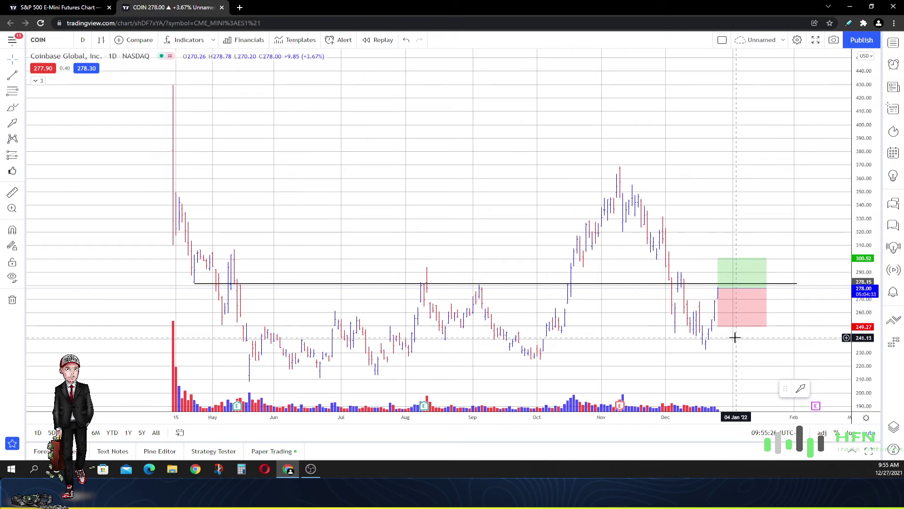
{"action": "left_click_drag", "start_coordinate": [730, 331], "coordinate": [723, 317]}
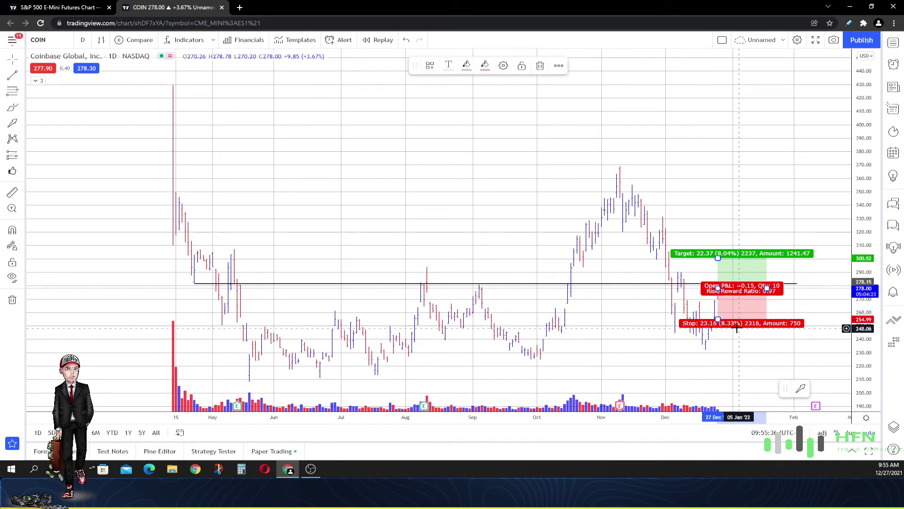
{"action": "left_click", "coordinate": [748, 333]}
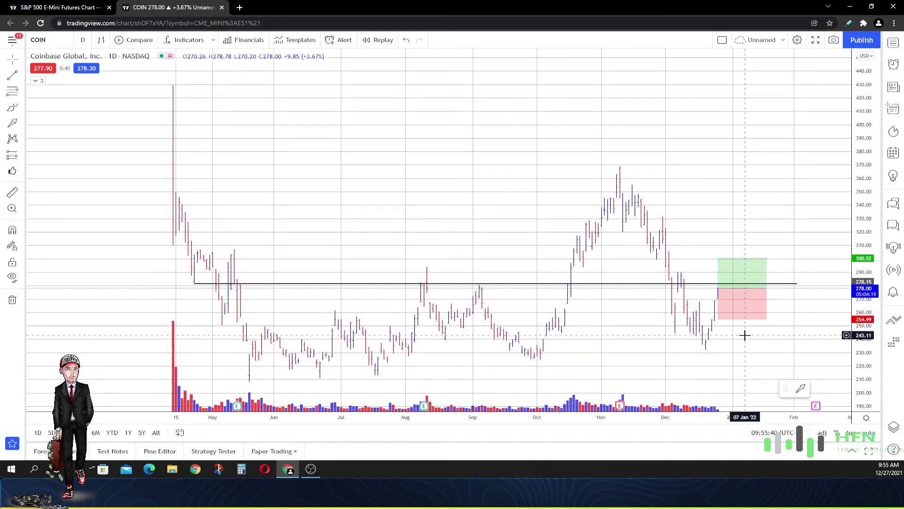
{"action": "scroll", "coordinate": [744, 334], "scroll_direction": "down", "scroll_amount": 2}
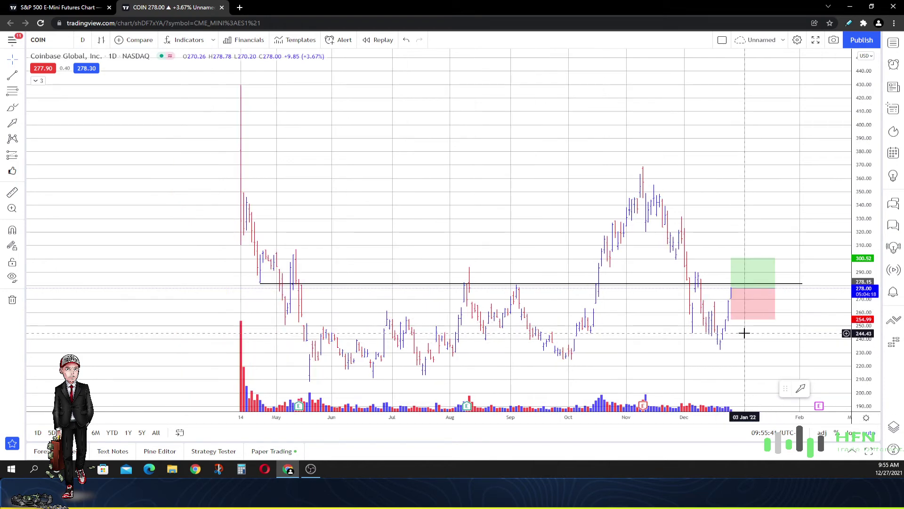
Level the resistance line near 280 by dragging its right endpoint, then deselect it
{"action": "left_click", "coordinate": [803, 285]}
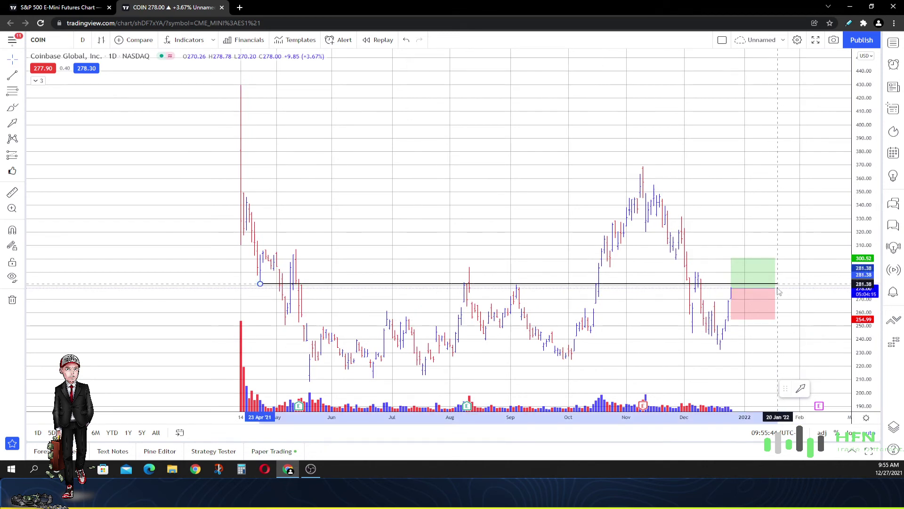
{"action": "left_click_drag", "start_coordinate": [780, 286], "coordinate": [780, 289]}
{"action": "left_click", "coordinate": [779, 286]}
{"action": "left_click", "coordinate": [778, 286]}
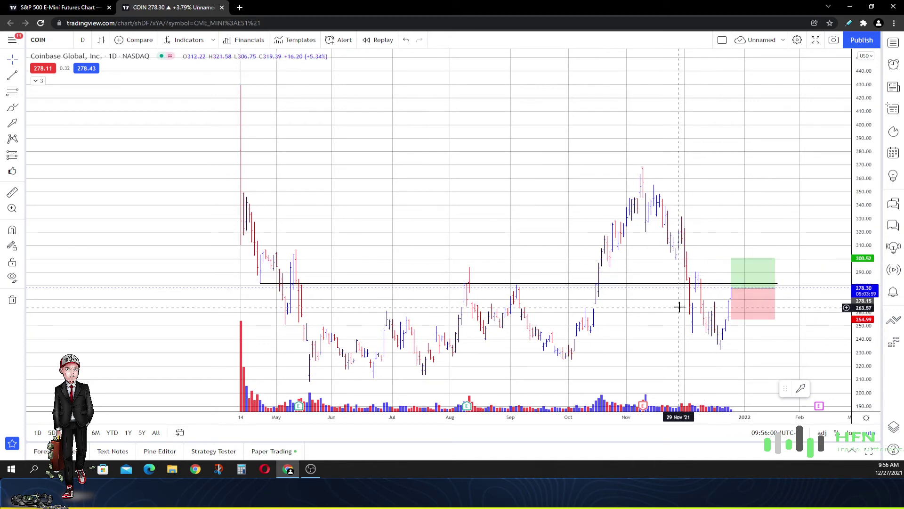
{"action": "scroll", "coordinate": [747, 105], "scroll_direction": "up", "scroll_amount": 1}
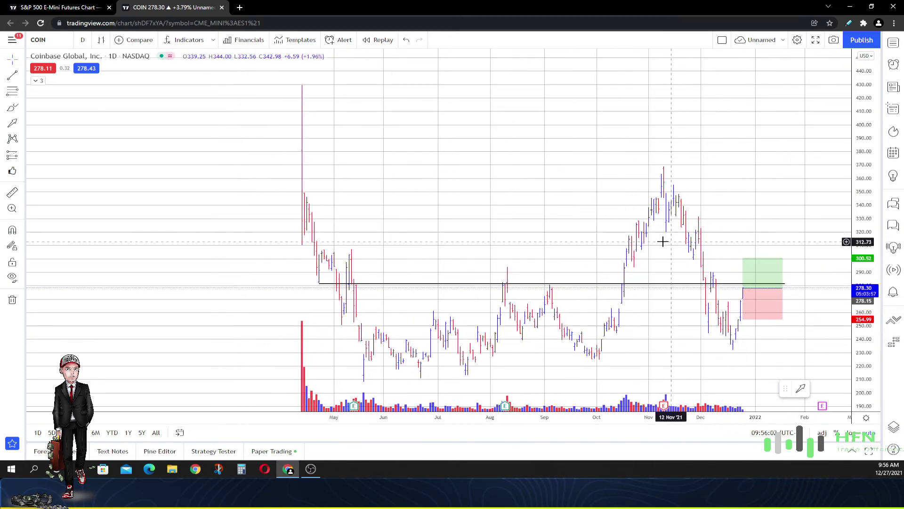
{"action": "scroll", "coordinate": [578, 205], "scroll_direction": "up", "scroll_amount": 1}
{"action": "scroll", "coordinate": [649, 234], "scroll_direction": "up", "scroll_amount": 1}
{"action": "scroll", "coordinate": [740, 167], "scroll_direction": "down", "scroll_amount": 1}
{"action": "scroll", "coordinate": [699, 142], "scroll_direction": "down", "scroll_amount": 1}
{"action": "scroll", "coordinate": [650, 142], "scroll_direction": "down", "scroll_amount": 1}
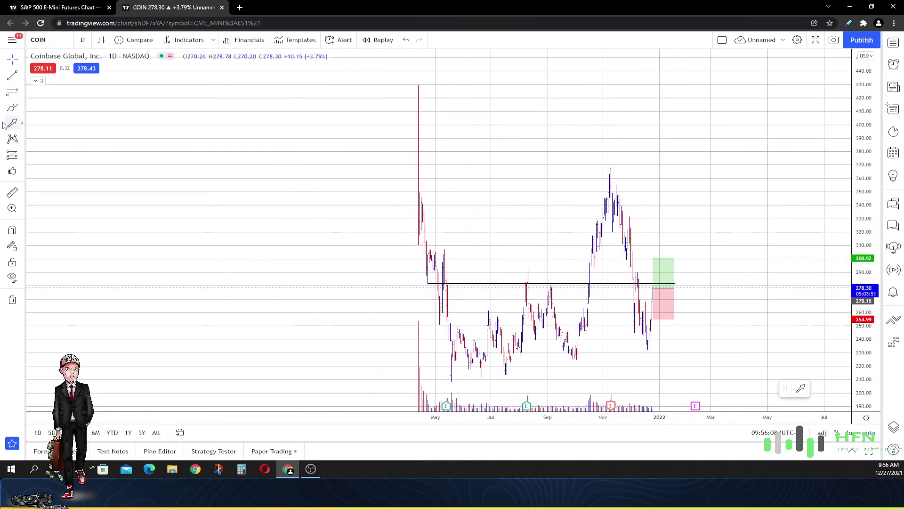
Brush a freehand price path over the bars, deleting the two left-side test strokes
{"action": "left_click", "coordinate": [12, 106]}
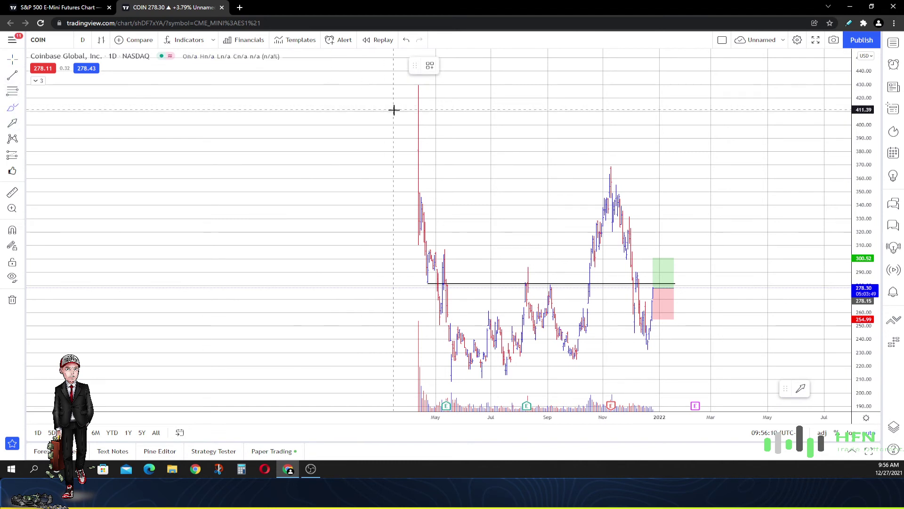
{"action": "mouse_move", "coordinate": [413, 142]}
{"action": "left_mouse_down"}
{"action": "mouse_move", "coordinate": [434, 208]}
{"action": "mouse_move", "coordinate": [506, 359]}
{"action": "mouse_move", "coordinate": [631, 331]}
{"action": "mouse_move", "coordinate": [666, 291]}
{"action": "left_mouse_up"}
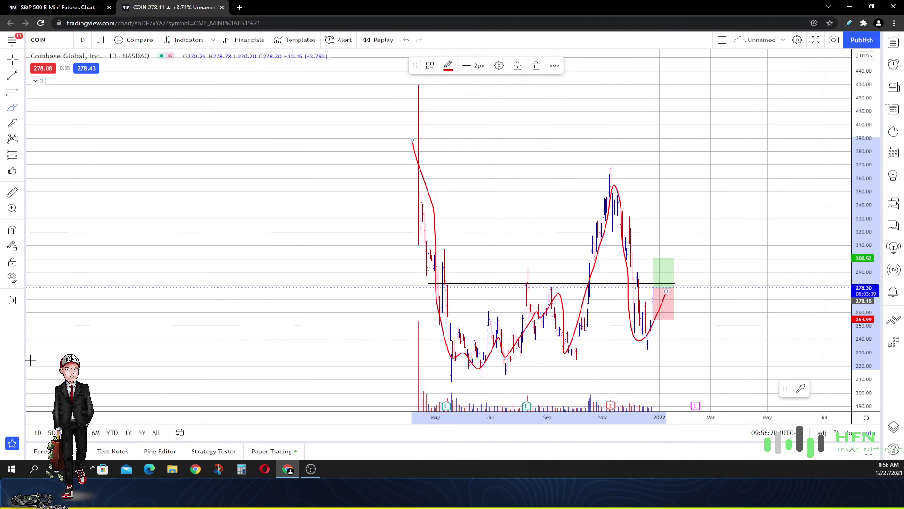
{"action": "mouse_move", "coordinate": [65, 353]}
{"action": "left_mouse_down"}
{"action": "mouse_move", "coordinate": [165, 280]}
{"action": "mouse_move", "coordinate": [265, 226]}
{"action": "mouse_move", "coordinate": [363, 154]}
{"action": "mouse_move", "coordinate": [391, 120]}
{"action": "left_mouse_up"}
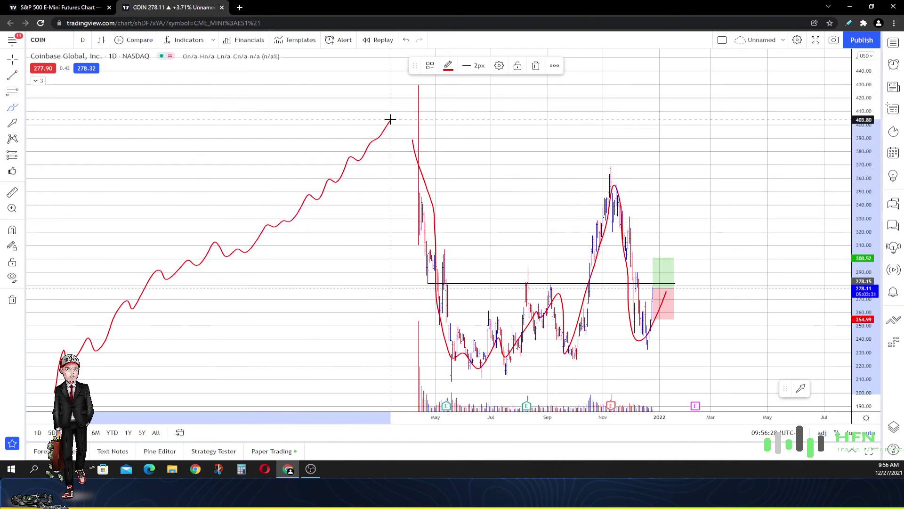
{"action": "left_click", "coordinate": [537, 65]}
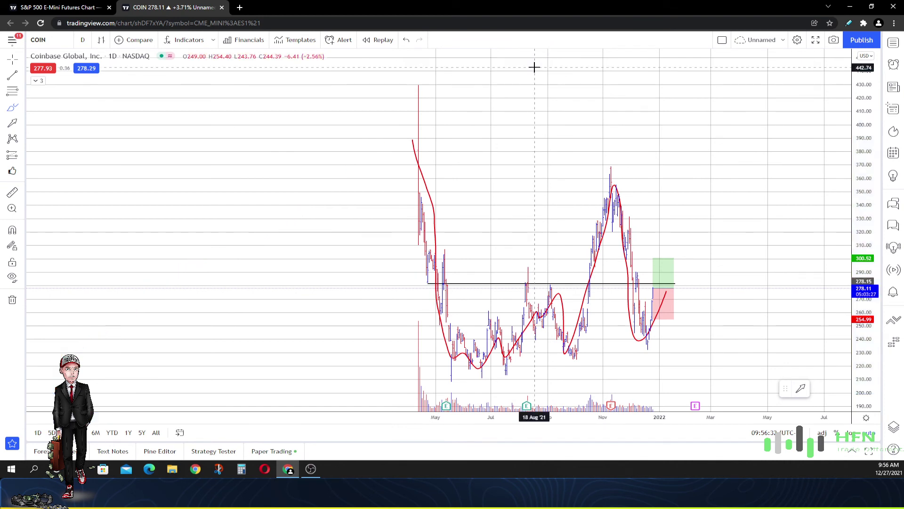
{"action": "mouse_move", "coordinate": [72, 125]}
{"action": "left_mouse_down"}
{"action": "mouse_move", "coordinate": [283, 254]}
{"action": "mouse_move", "coordinate": [331, 301]}
{"action": "left_mouse_up"}
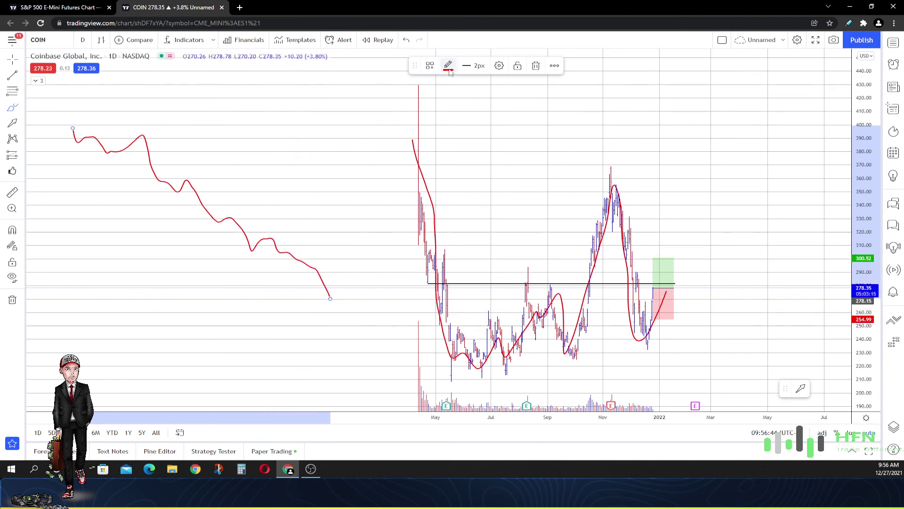
{"action": "left_click", "coordinate": [536, 66]}
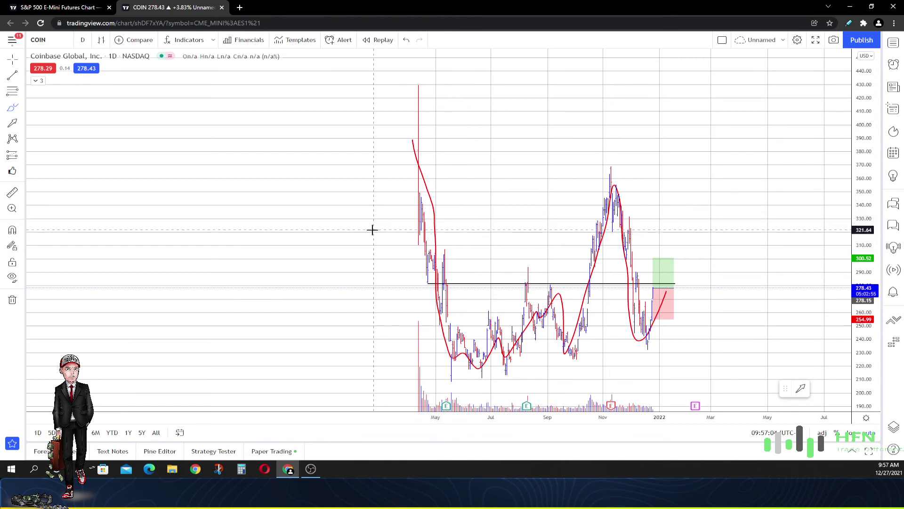
Delete the red freehand price-path curve
{"action": "left_click", "coordinate": [425, 181]}
{"action": "left_click", "coordinate": [523, 106]}
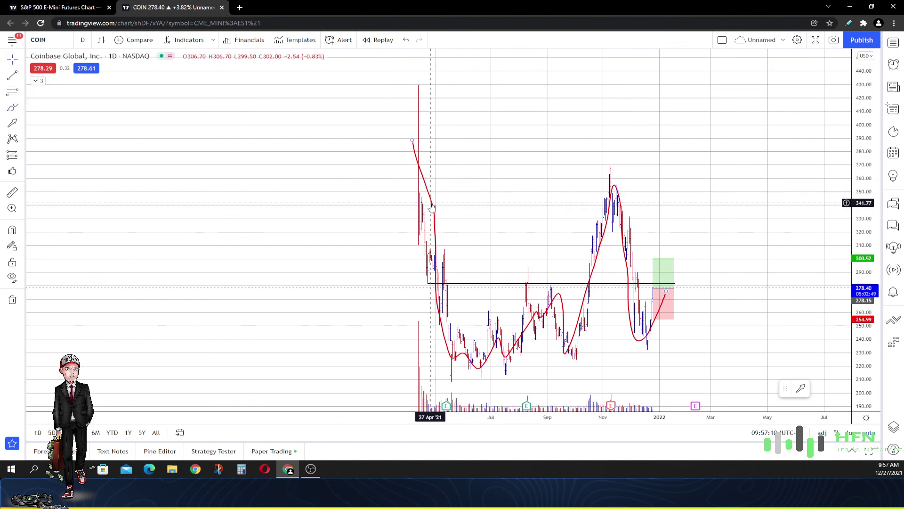
{"action": "left_click", "coordinate": [445, 202]}
{"action": "left_click", "coordinate": [536, 66]}
{"action": "scroll", "coordinate": [559, 201], "scroll_direction": "up", "scroll_amount": 3}
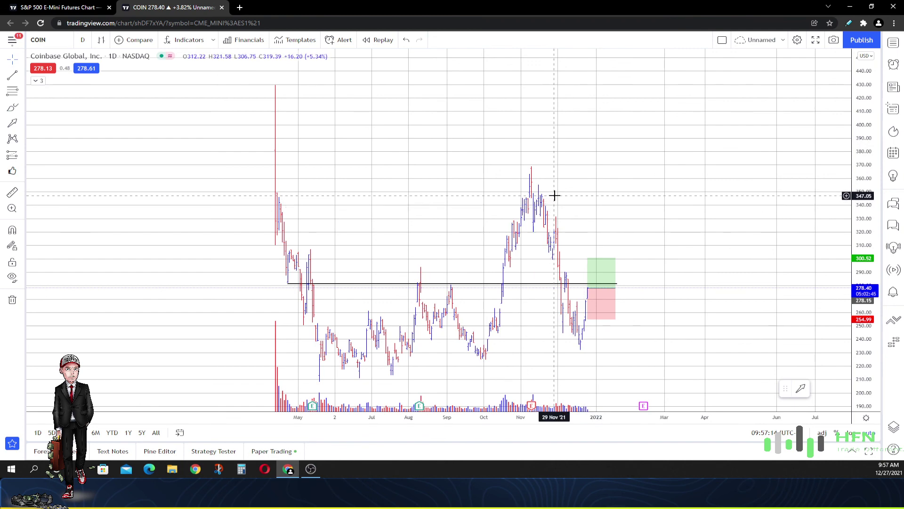
Shift the recent bars left and select the long-position box
{"action": "left_click_drag", "start_coordinate": [653, 307], "coordinate": [575, 306]}
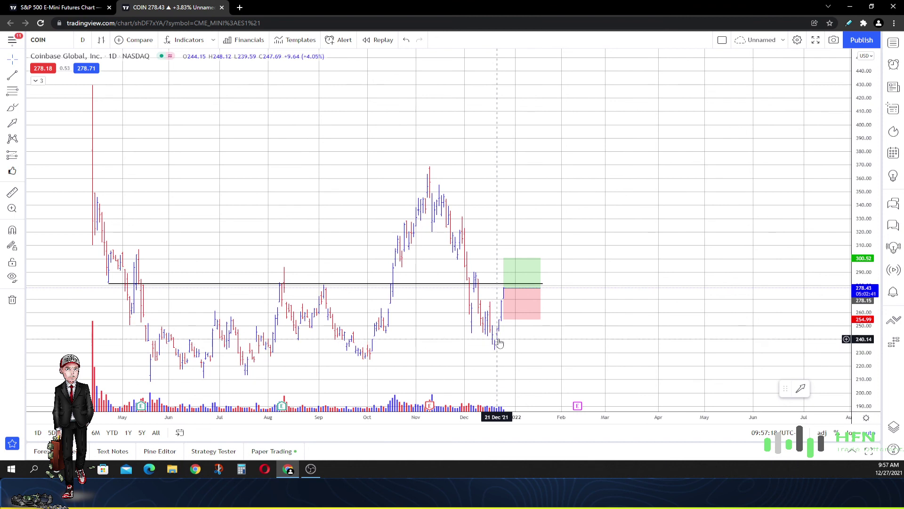
{"action": "left_click", "coordinate": [510, 309]}
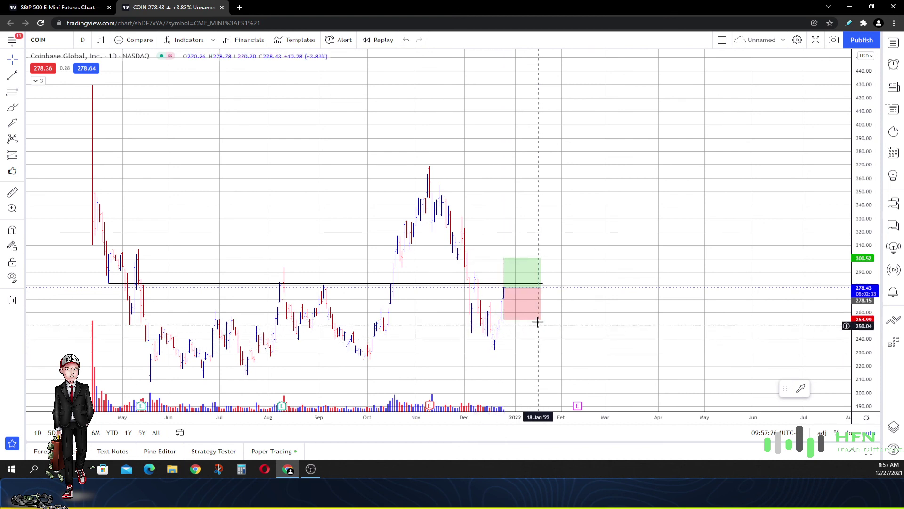
{"action": "mouse_move", "coordinate": [523, 303]}
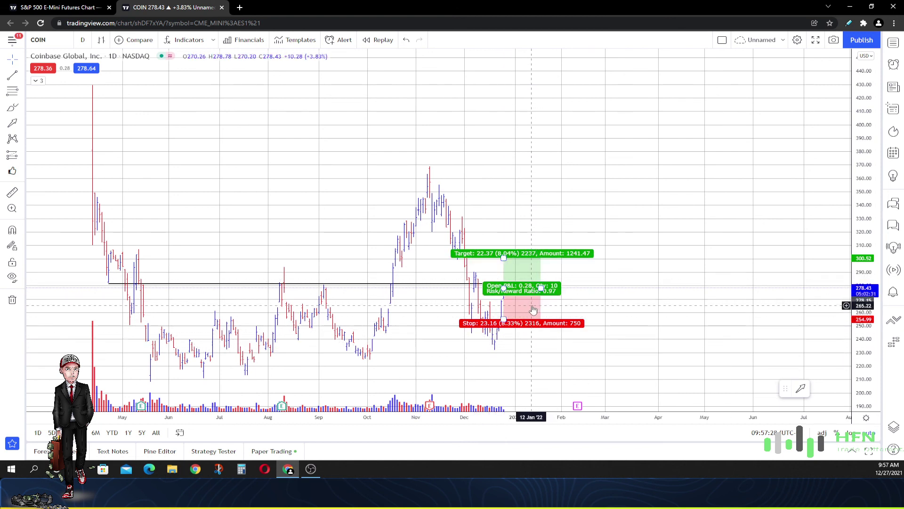
{"action": "left_click", "coordinate": [543, 286]}
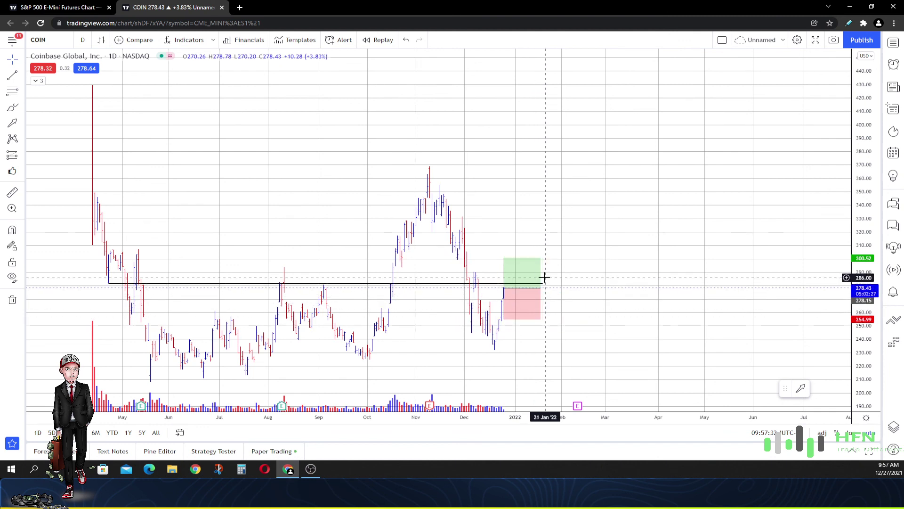
{"action": "left_click", "coordinate": [546, 292]}
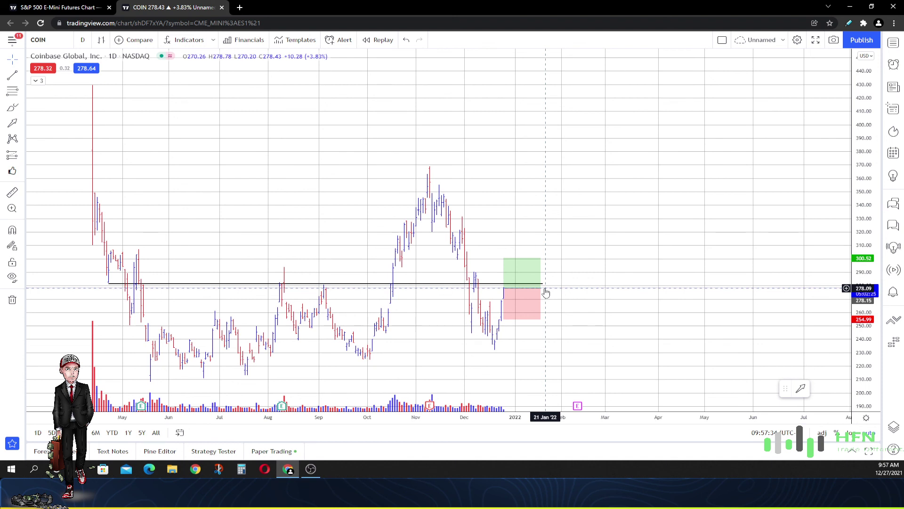
{"action": "left_click", "coordinate": [540, 287]}
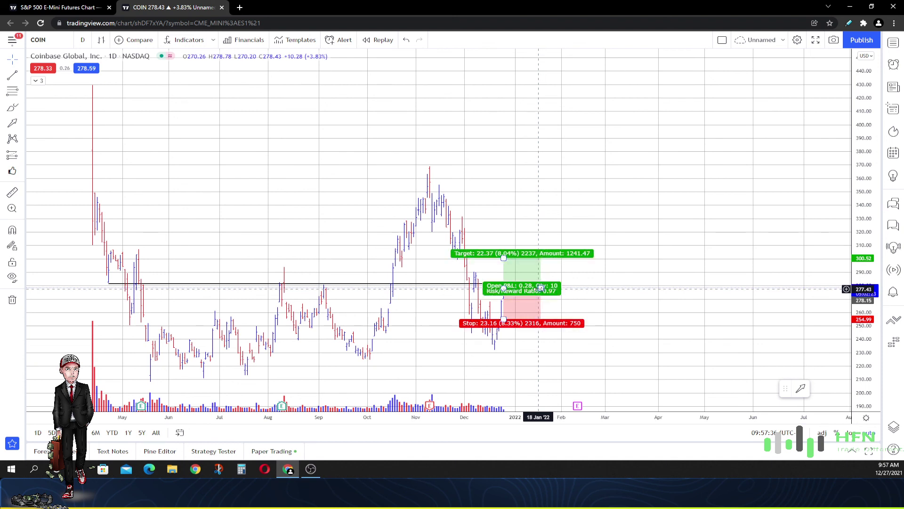